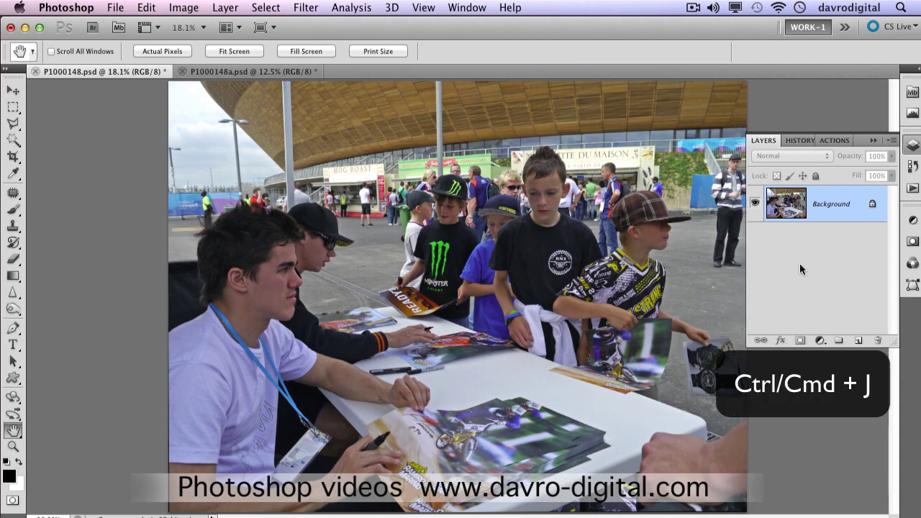
Duplicate the photo onto Layer 1, select the whole canvas and swap to white foreground
key("super+j")
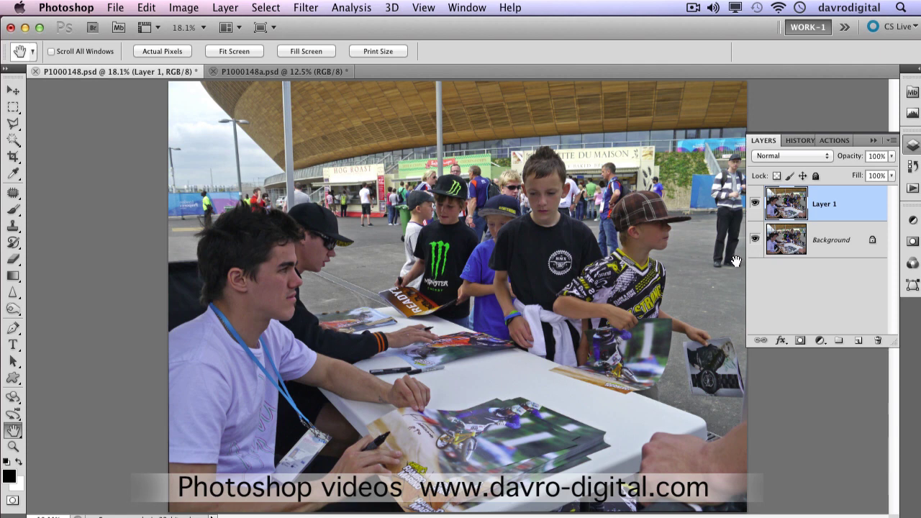
key("super+a")
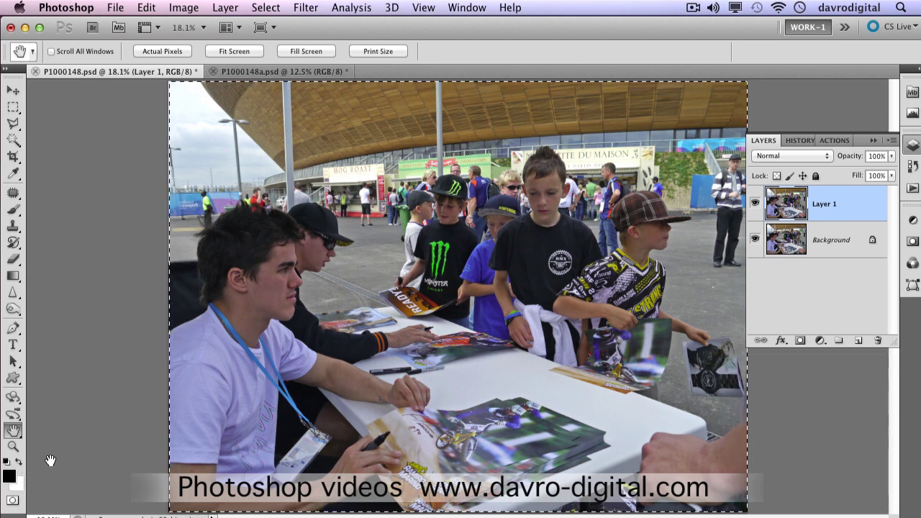
key("x")
Stroke Layer 1 with a 50 px white Inside border, then deselect
left_click(146, 7)
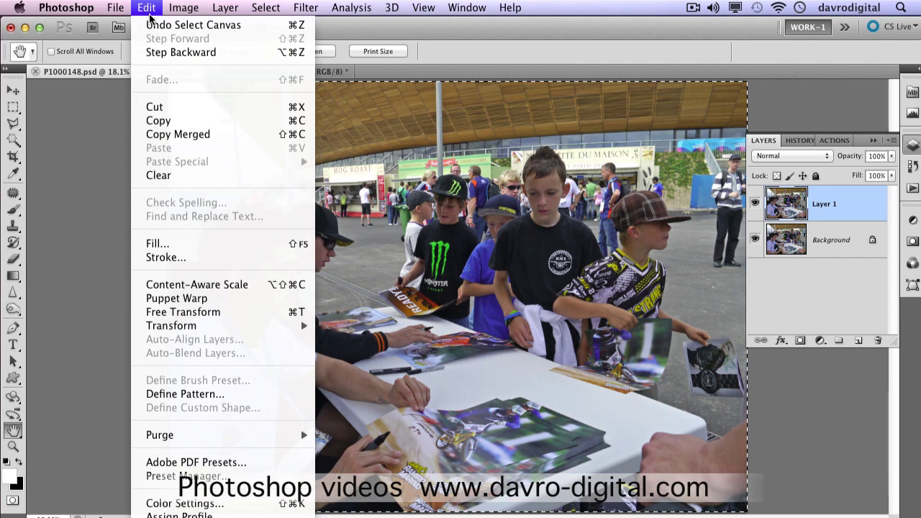
left_click(169, 258)
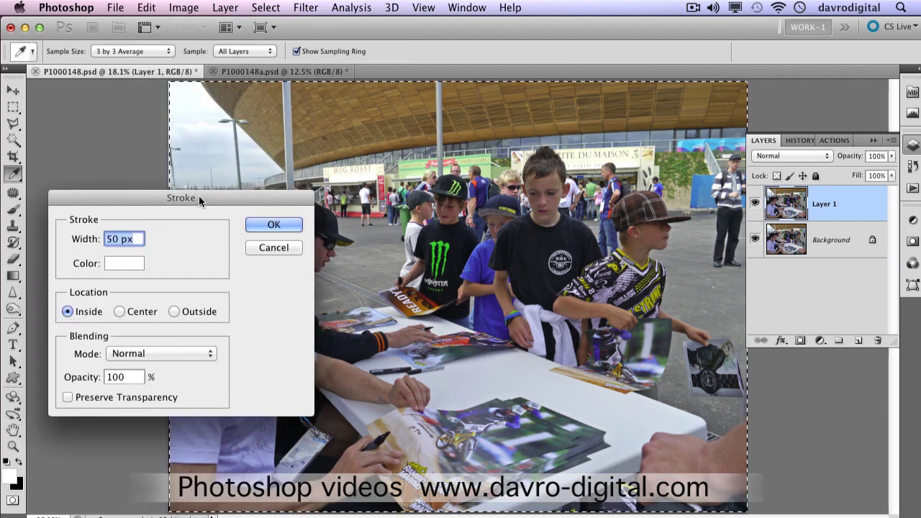
mouse_move(193, 197)
left_mouse_down()
mouse_move(493, 180)
mouse_move(476, 181)
left_mouse_up()
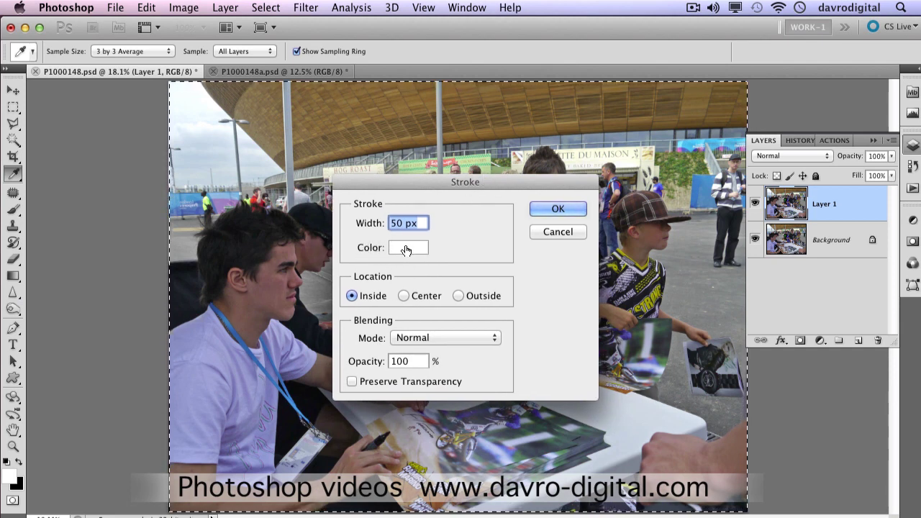
left_click_drag(375, 229, 357, 227)
left_click(396, 224)
type("50")
left_click(558, 208)
key("h")
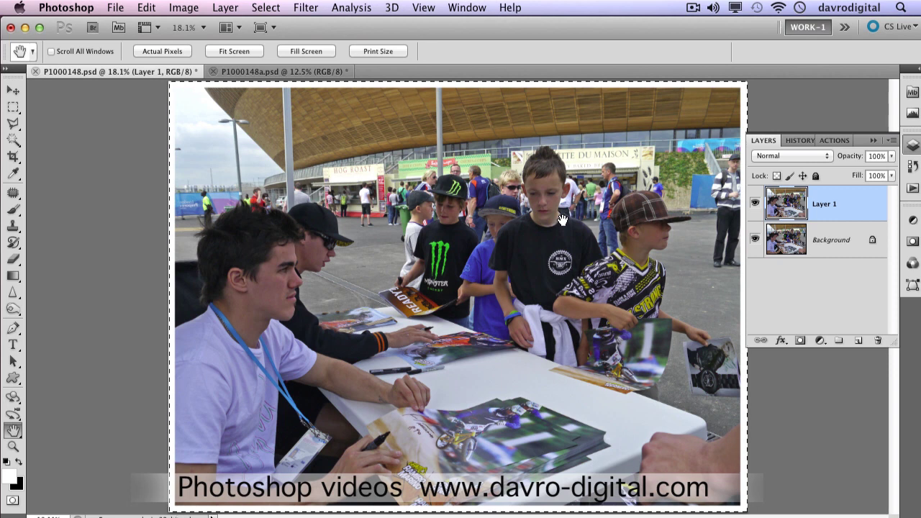
key("super+d")
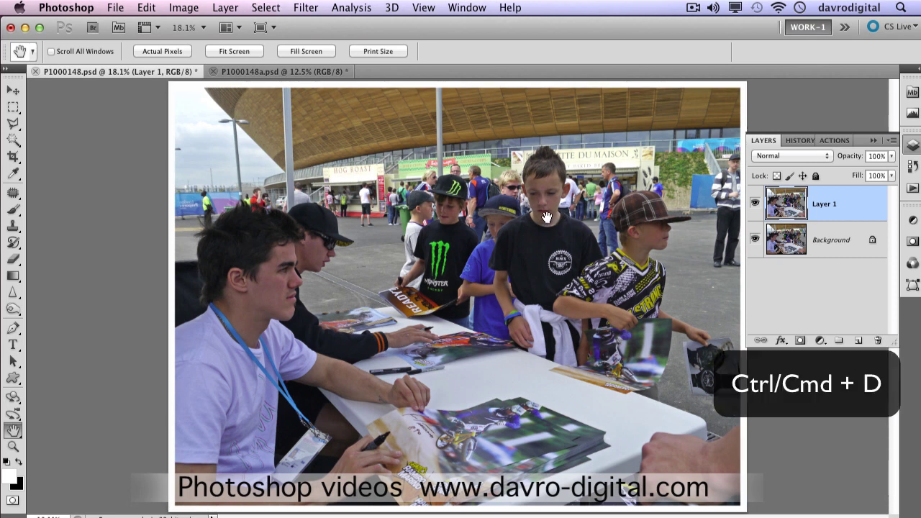
Crop outward past the photo's edges to add an even black margin on all sides
left_click(485, 245, "alt")
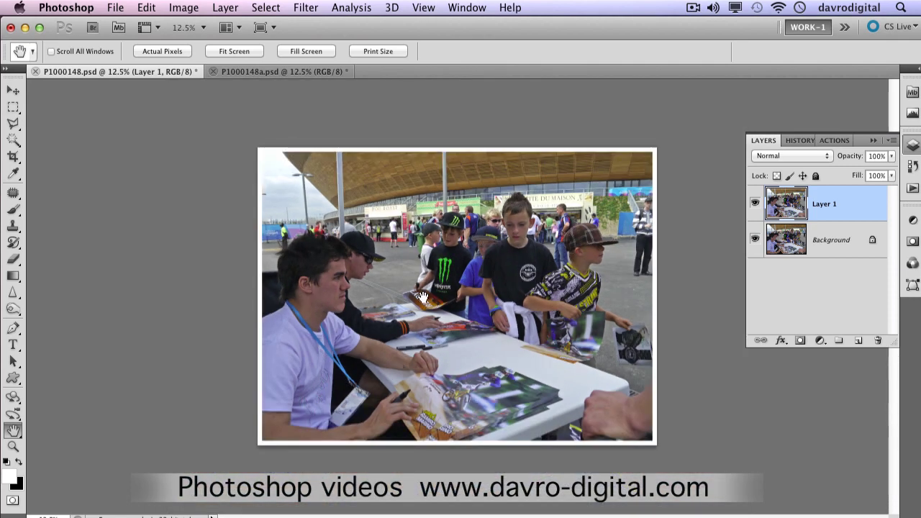
left_click(13, 156)
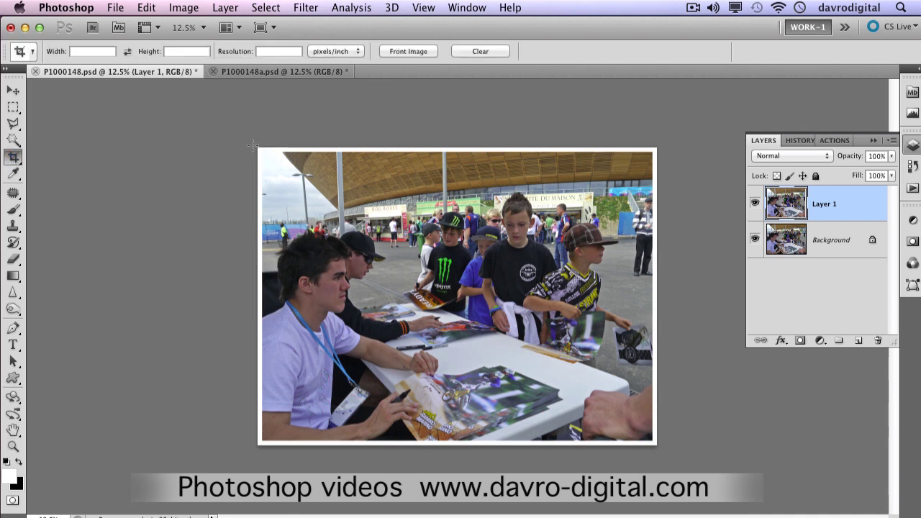
left_click_drag(257, 148, 671, 452)
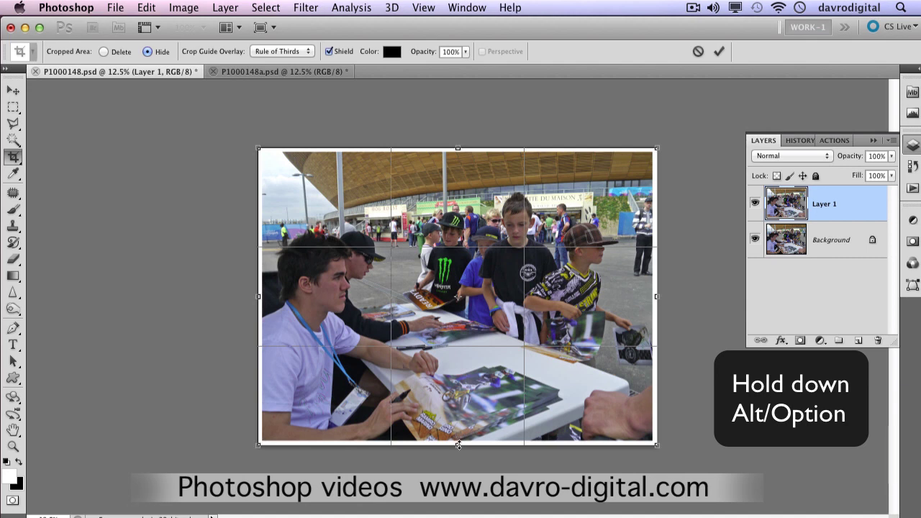
left_click_drag(459, 446, 453, 487)
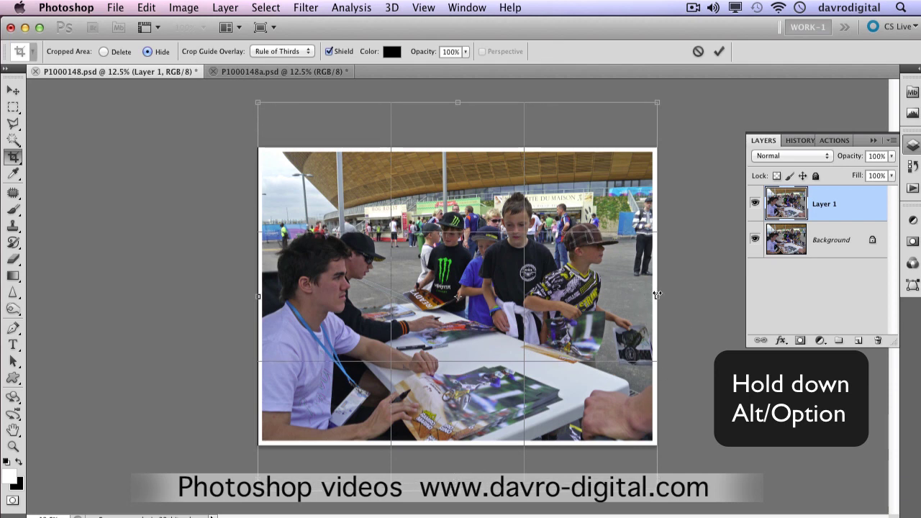
left_click_drag(657, 294, 709, 297)
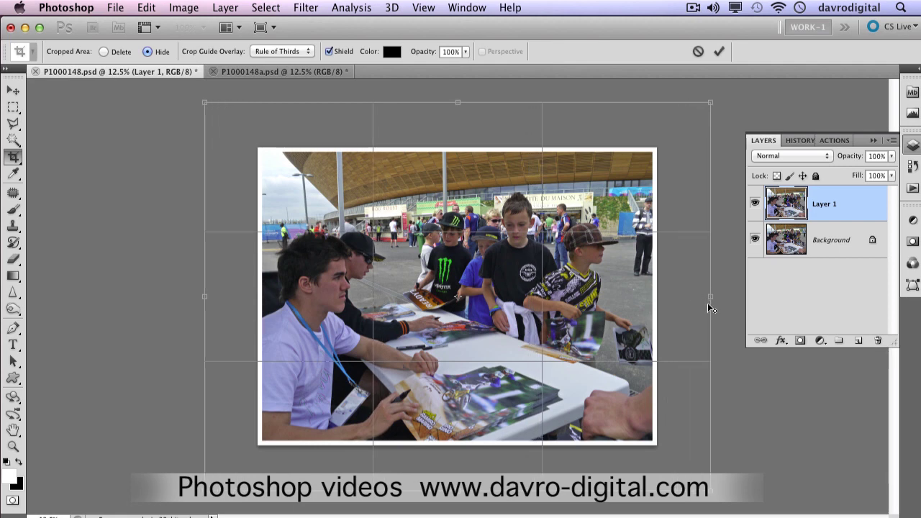
key("Return")
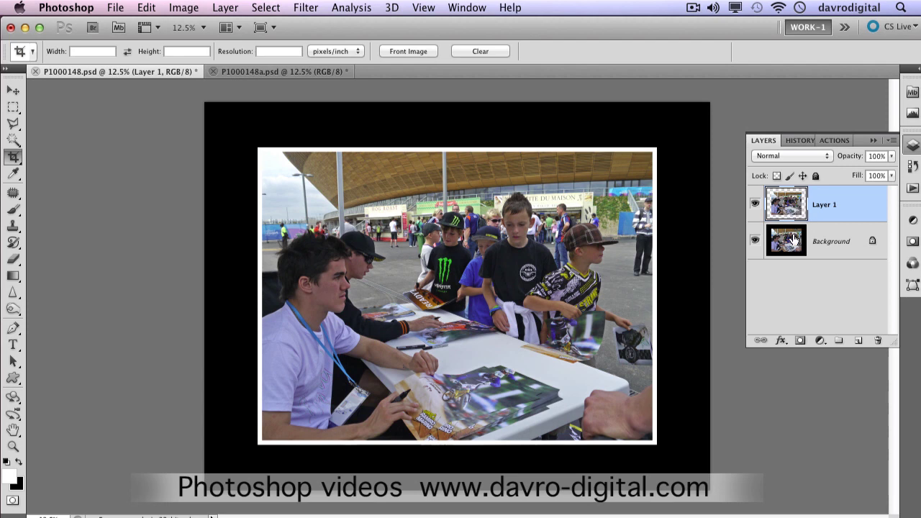
Turn off Layer 1's visibility and select the Background layer
left_click(753, 206)
left_click(754, 206)
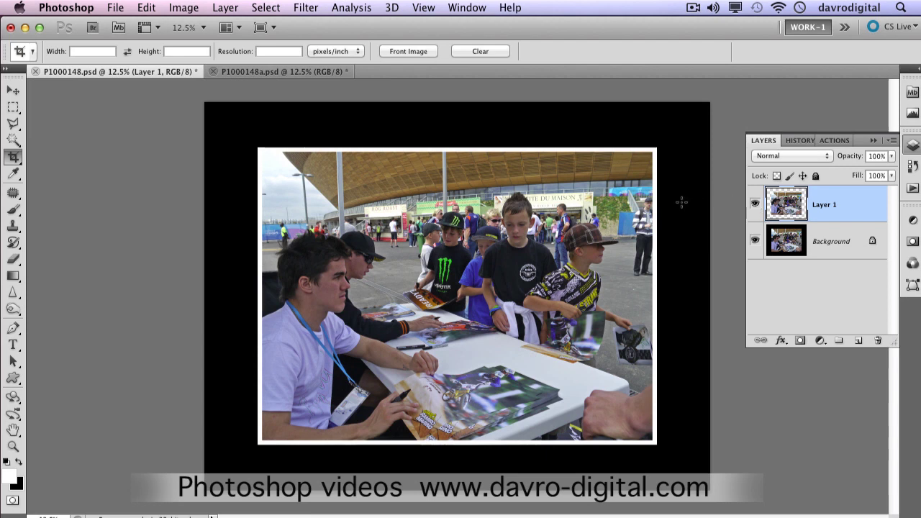
left_click(754, 205)
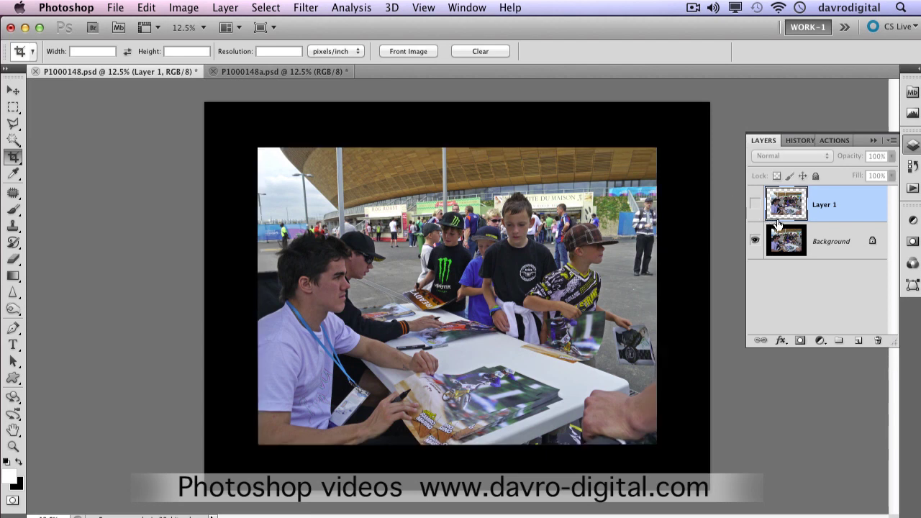
left_click(824, 244)
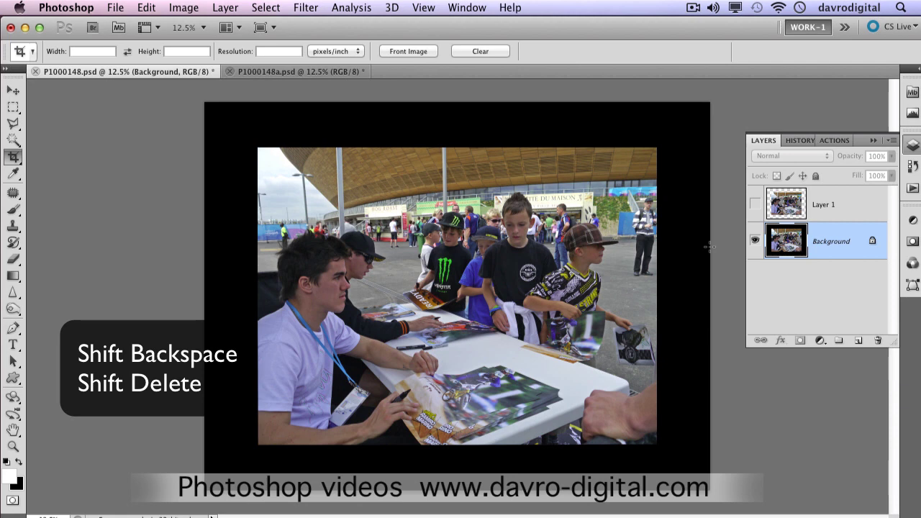
Fill the Background with 50% Gray and make Layer 1 visible again
key("shift+BackSpace")
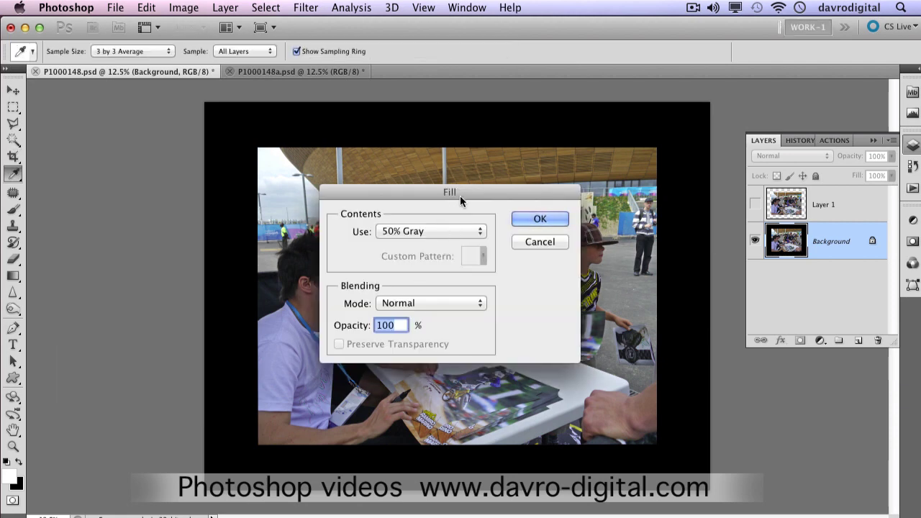
left_click(446, 233)
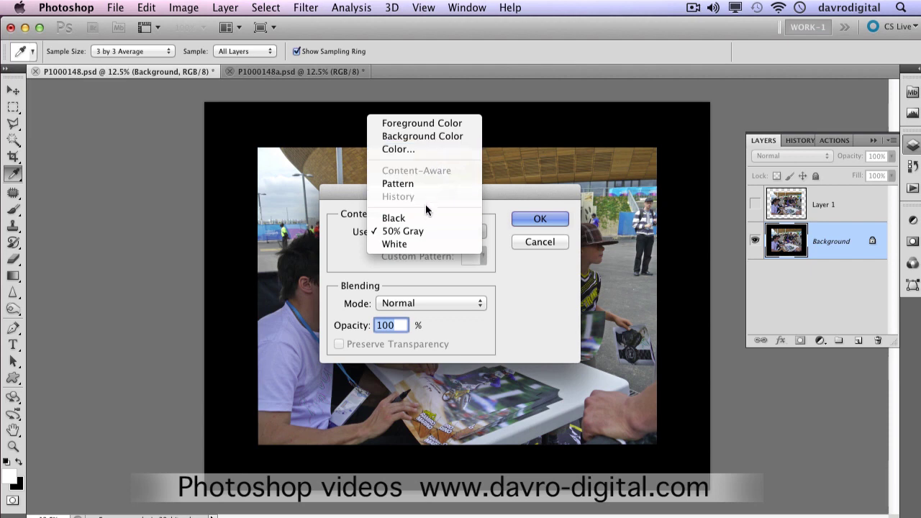
left_click(423, 232)
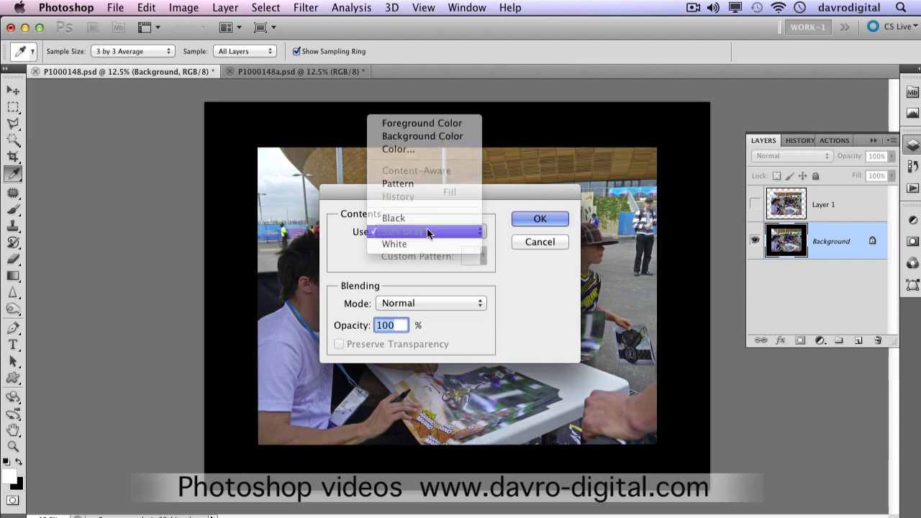
left_click(543, 218)
key("c")
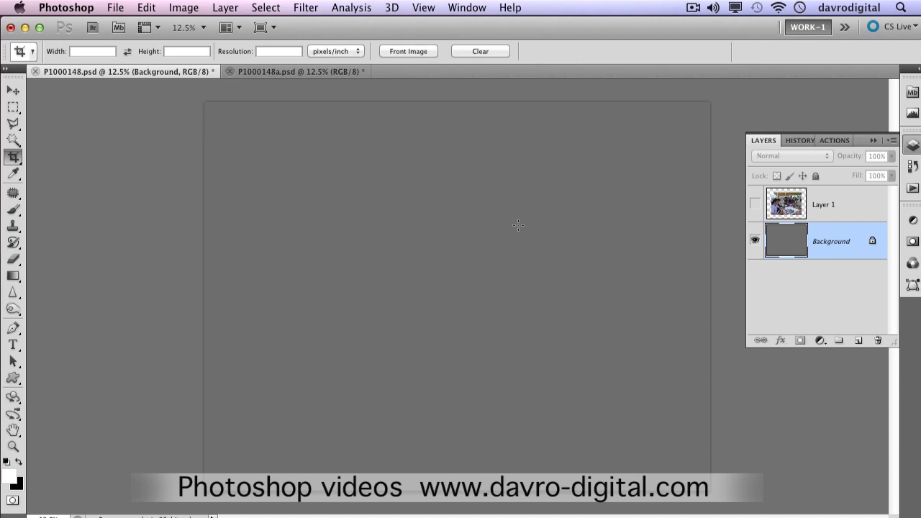
left_click(754, 208)
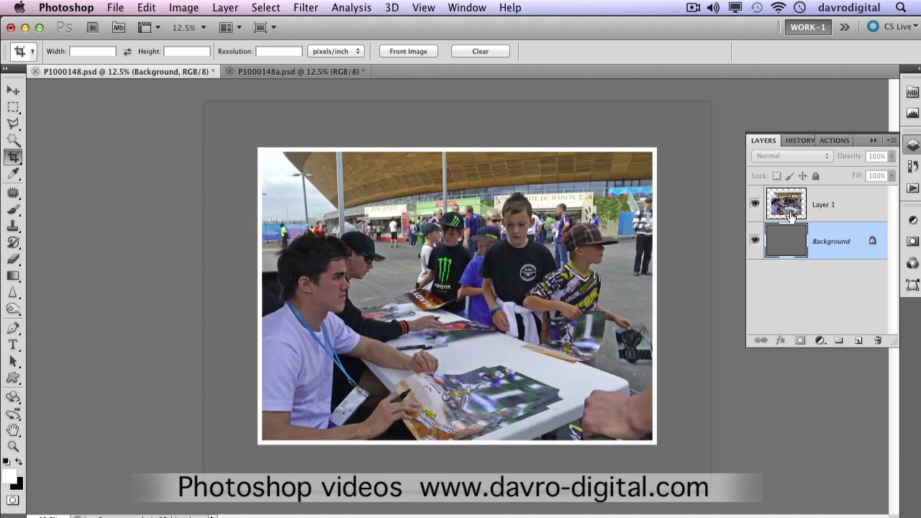
Duplicate Layer 1, rename the original to 'shadow', and hide Layer 1 copy
left_click(833, 210)
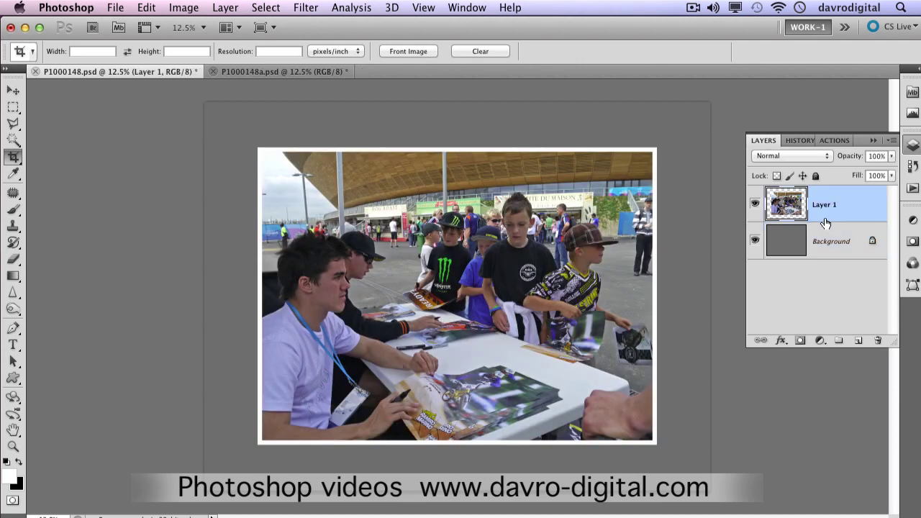
key("ctrl+j")
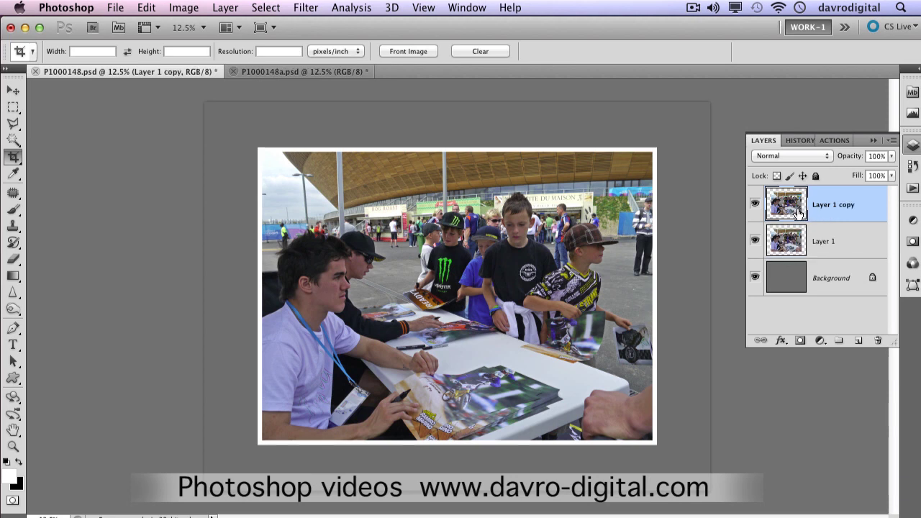
left_click(793, 243)
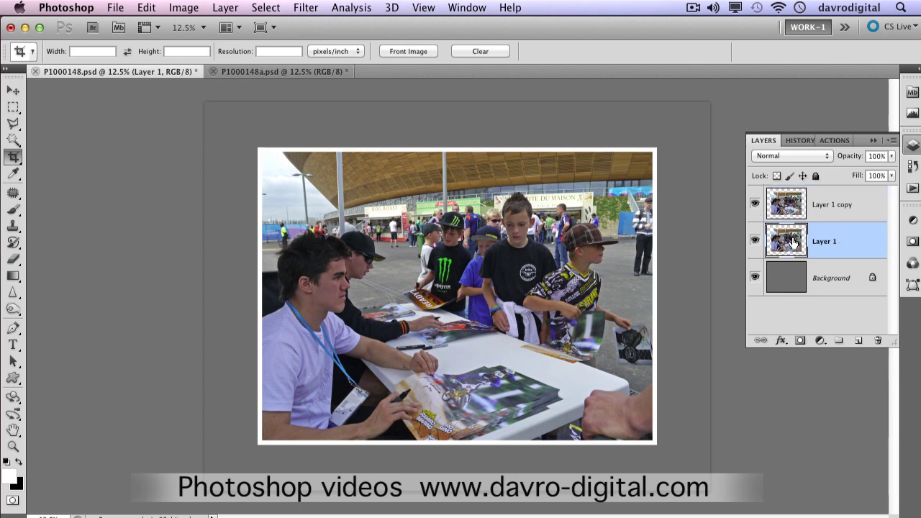
double_click(824, 241)
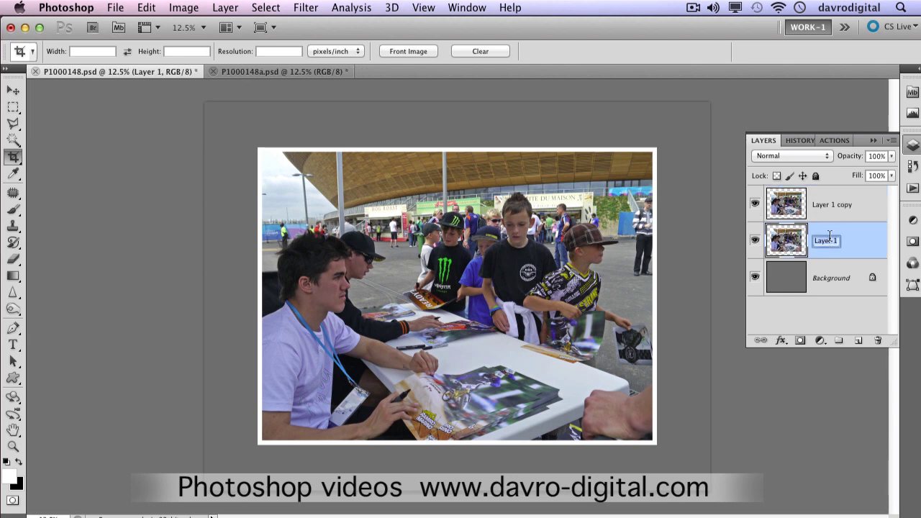
type("shadow")
key("Return")
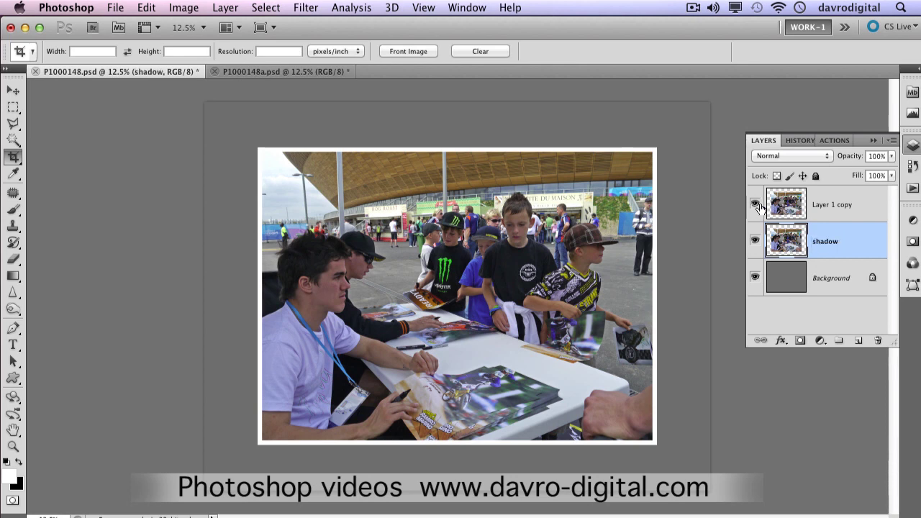
left_click(754, 205)
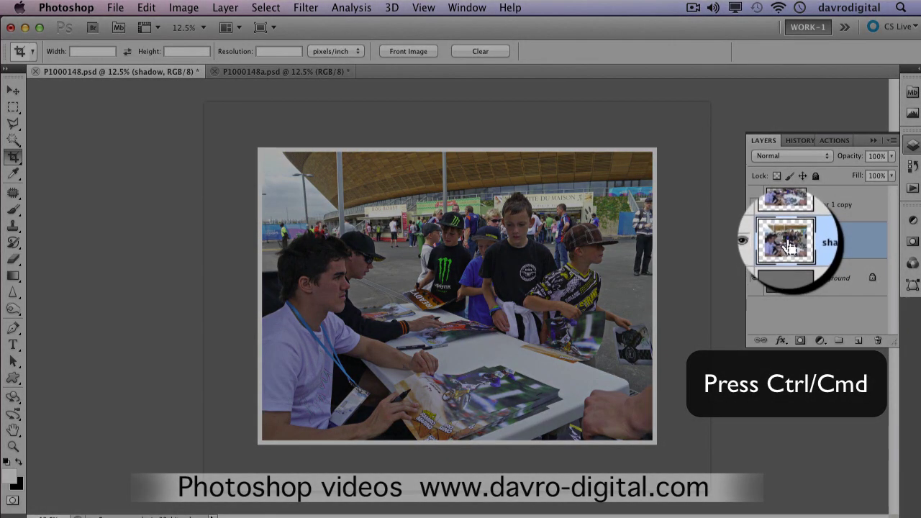
Load the shadow layer's outline, fill it with black, deselect, and show Layer 1 copy
left_click(788, 247, "super")
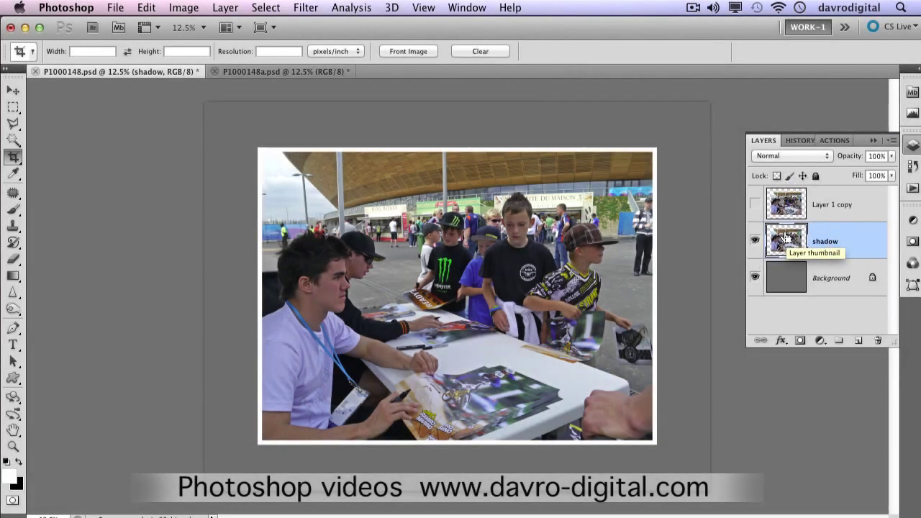
left_click(785, 238, "super")
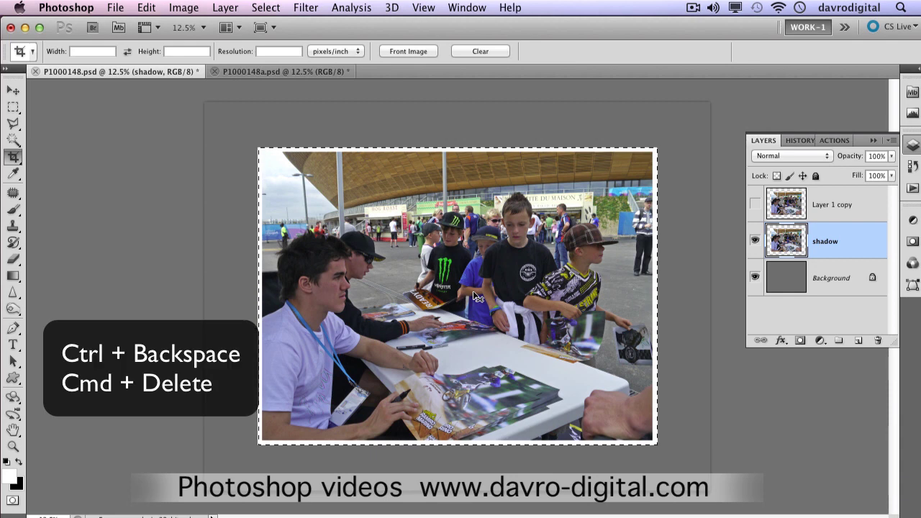
key("super+BackSpace")
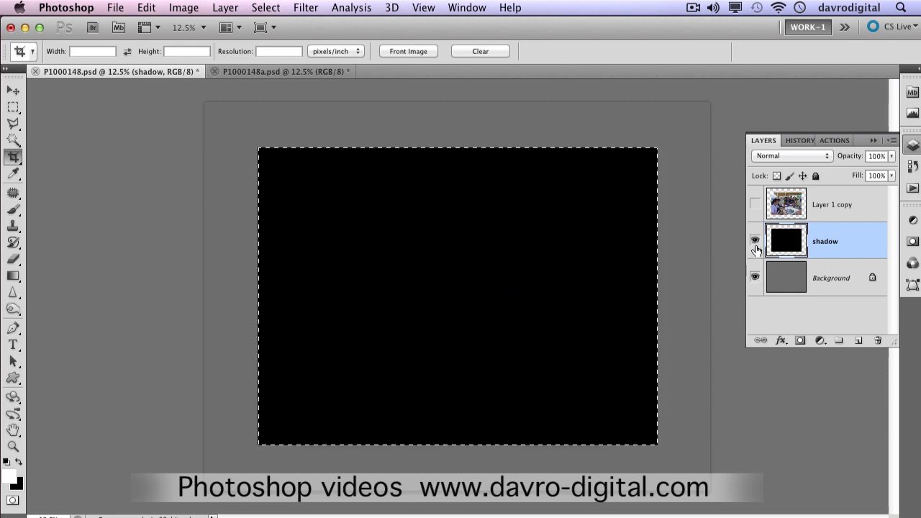
key("super+d")
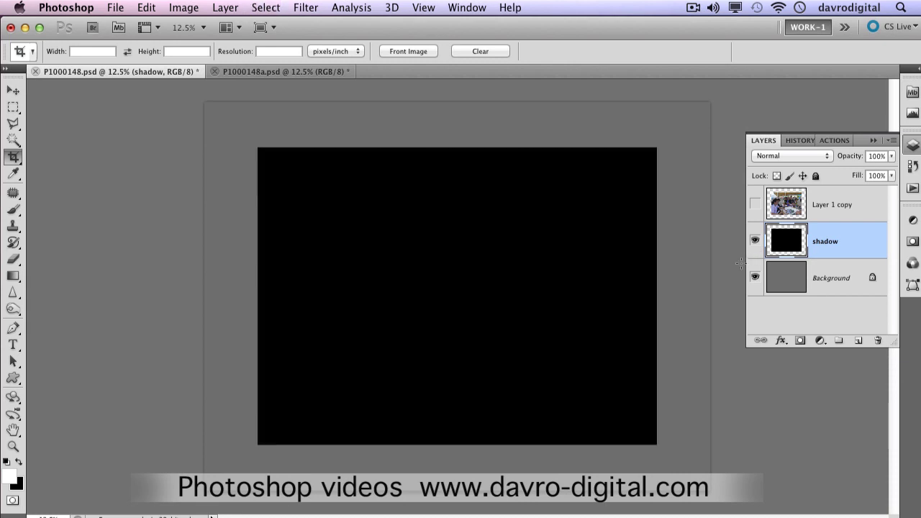
left_click(754, 205)
Select Layer 1 copy in the Layers panel as the working layer
left_click(819, 207)
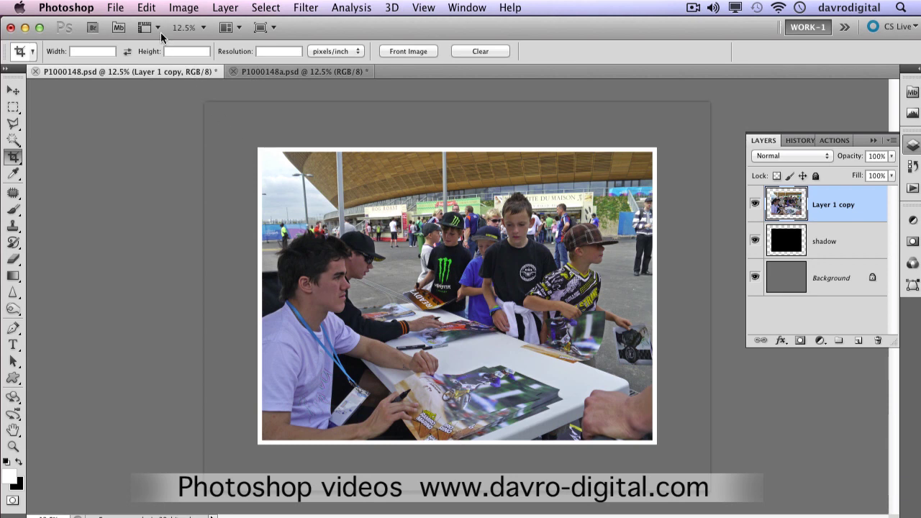
left_click(148, 7)
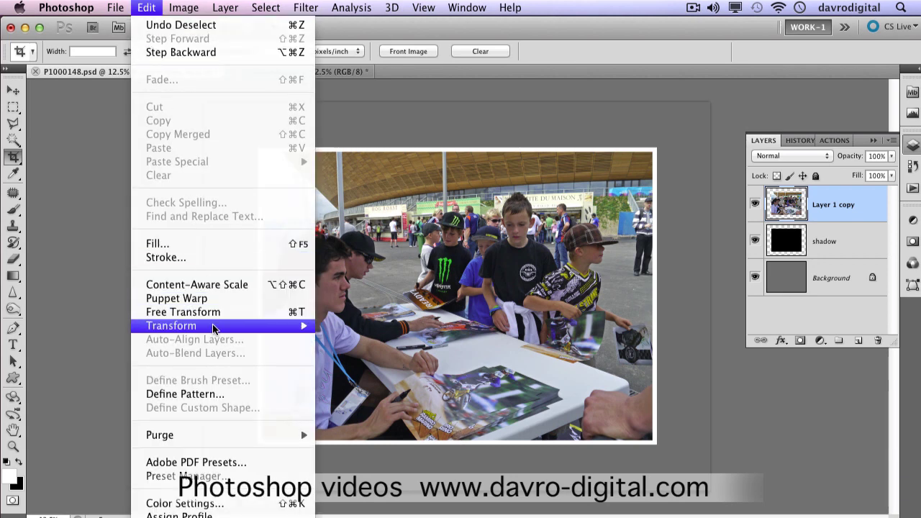
Rotate the Layer 1 copy photo 90° CW with Edit > Transform
mouse_move(213, 328)
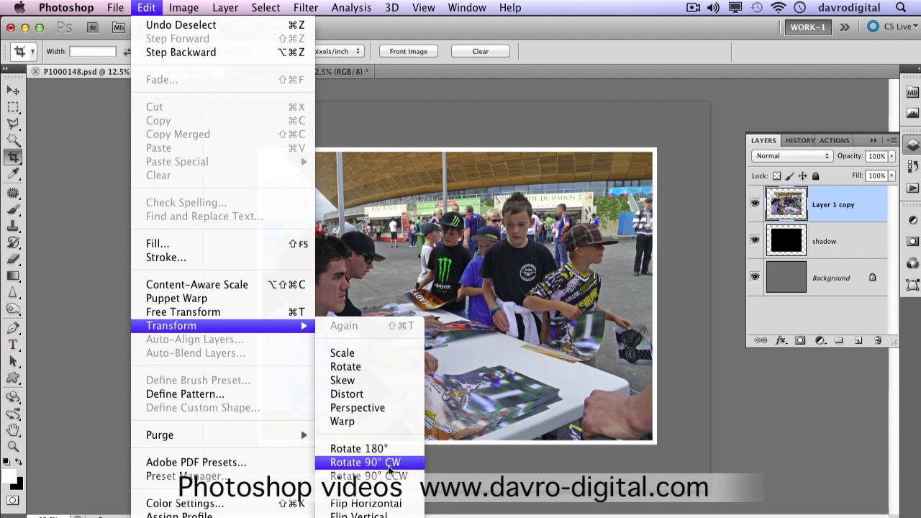
left_click(388, 462)
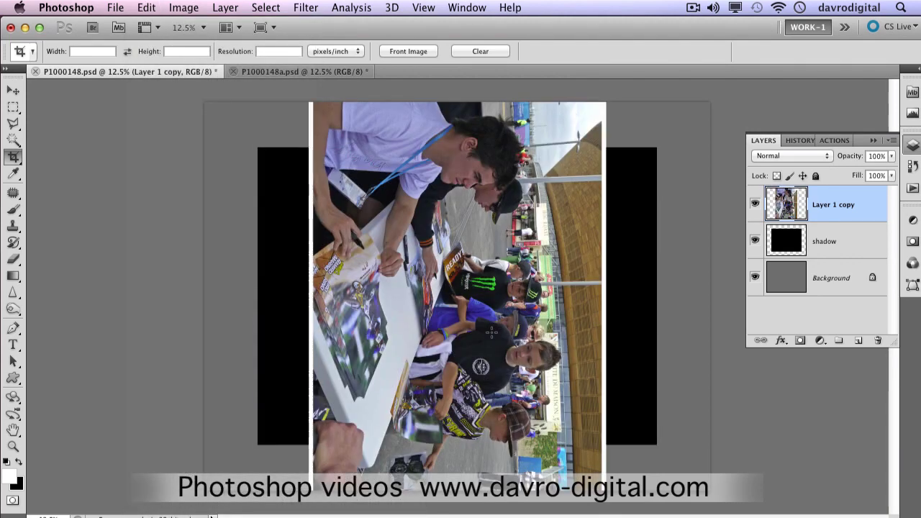
left_click(306, 8)
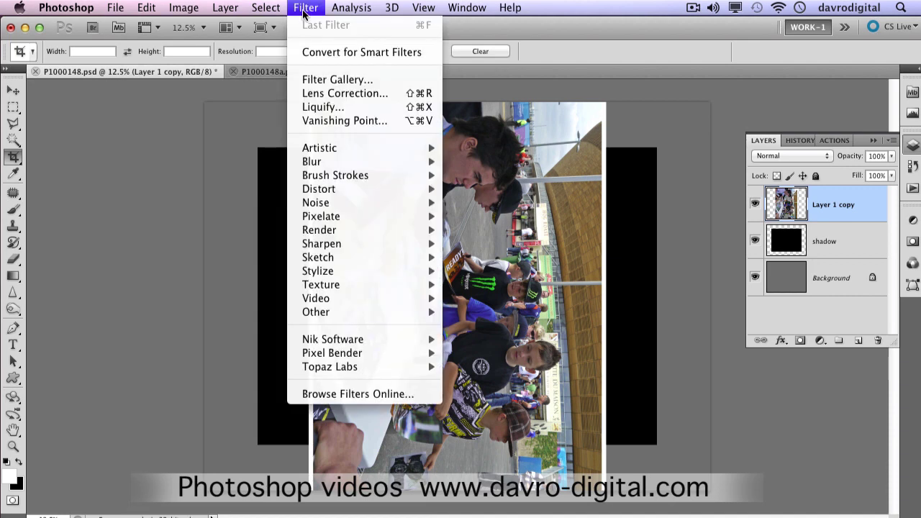
Apply Filter > Distort > Shear, dragging the line's midpoint to curve the photo
mouse_move(317, 192)
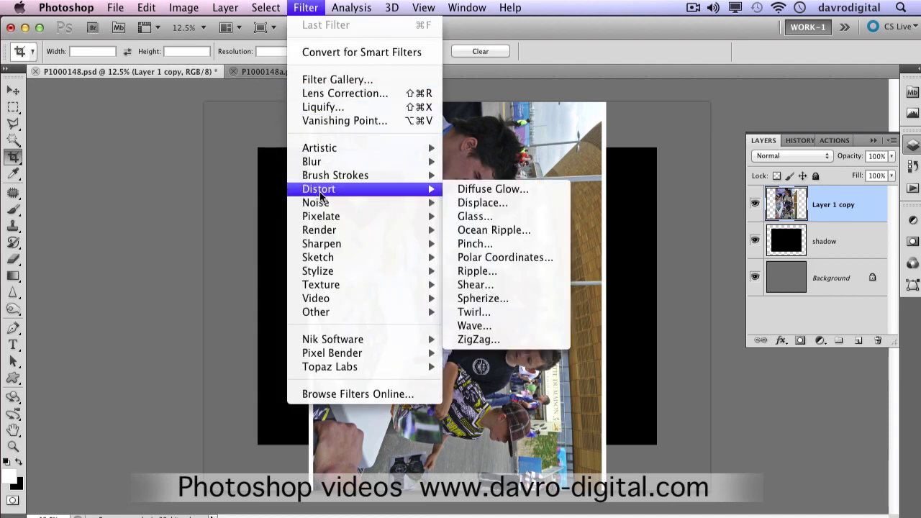
left_click(474, 285)
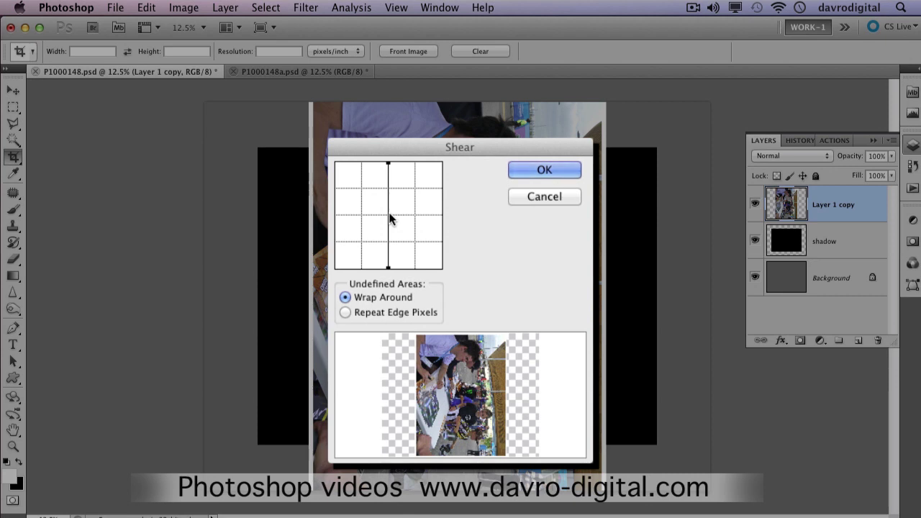
left_click(388, 218)
mouse_move(390, 218)
left_mouse_down()
mouse_move(386, 167)
mouse_move(385, 217)
mouse_move(371, 218)
mouse_move(385, 212)
left_mouse_up()
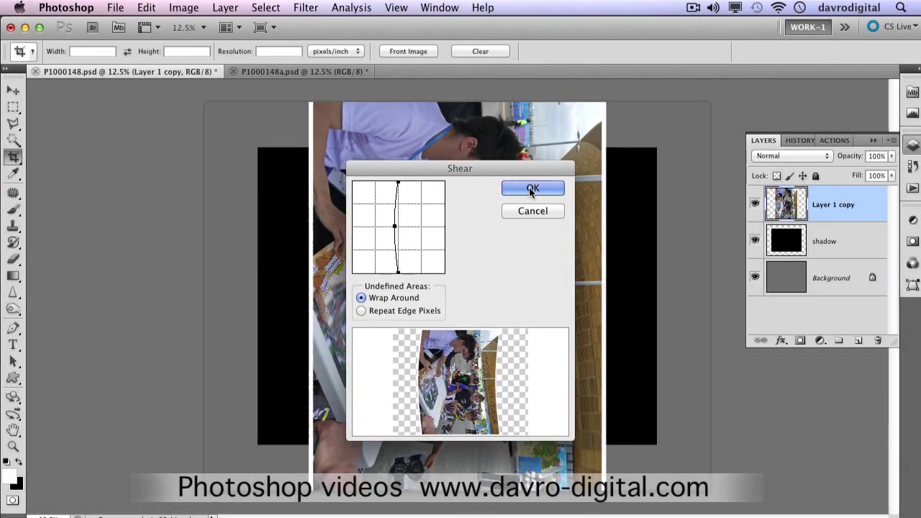
left_click(536, 171)
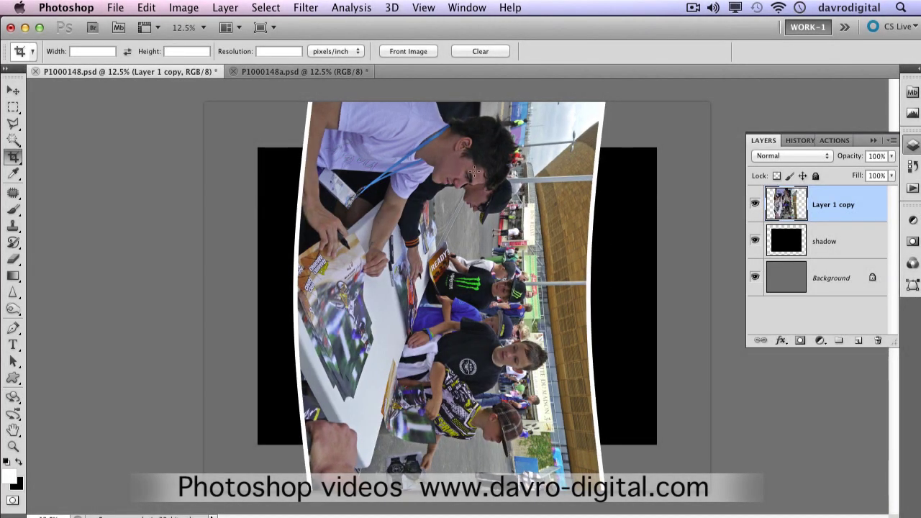
Rotate the sheared photo 90° counter-clockwise so its curled edges run along top and bottom
left_click(145, 8)
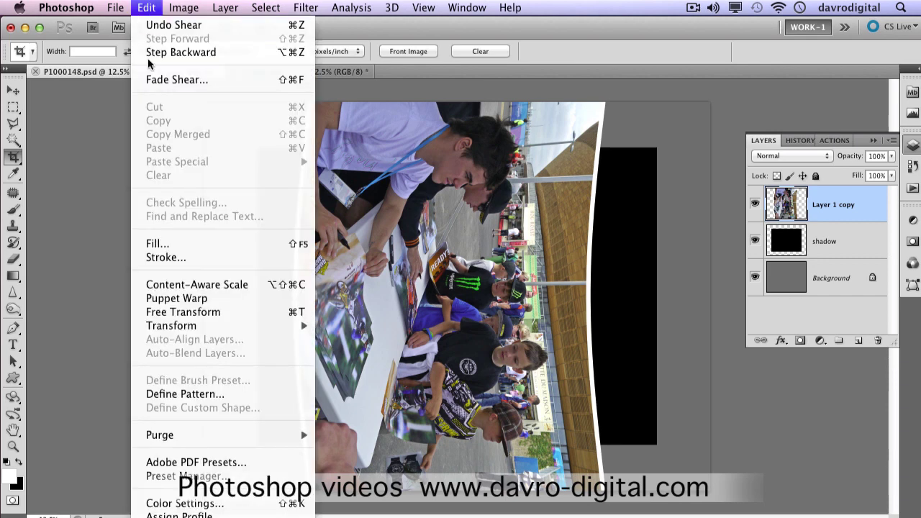
mouse_move(214, 328)
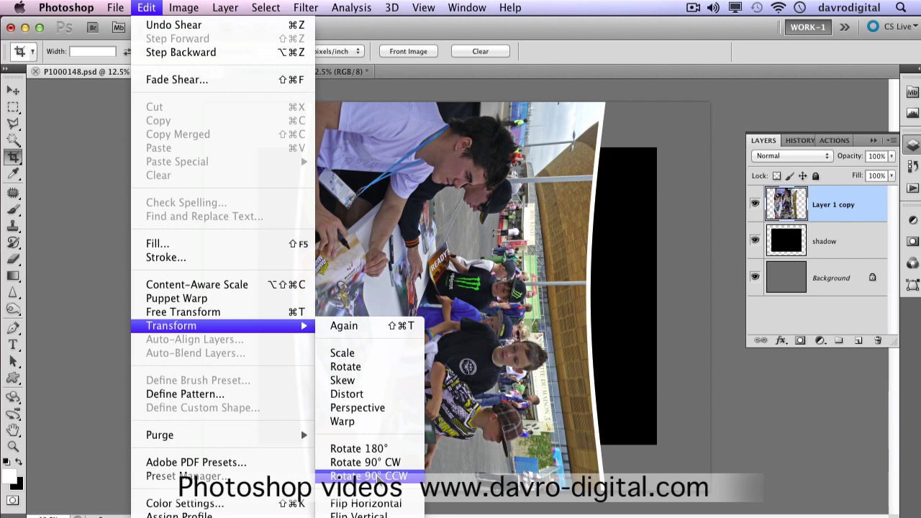
left_click(377, 476)
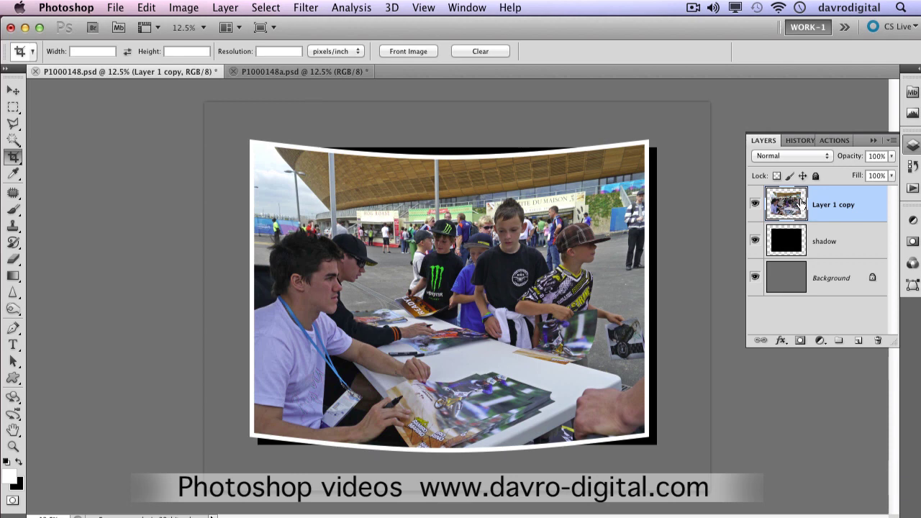
Rename Layer 1 copy to 'photo', load its outline as a selection, and add a new layer above
double_click(830, 206)
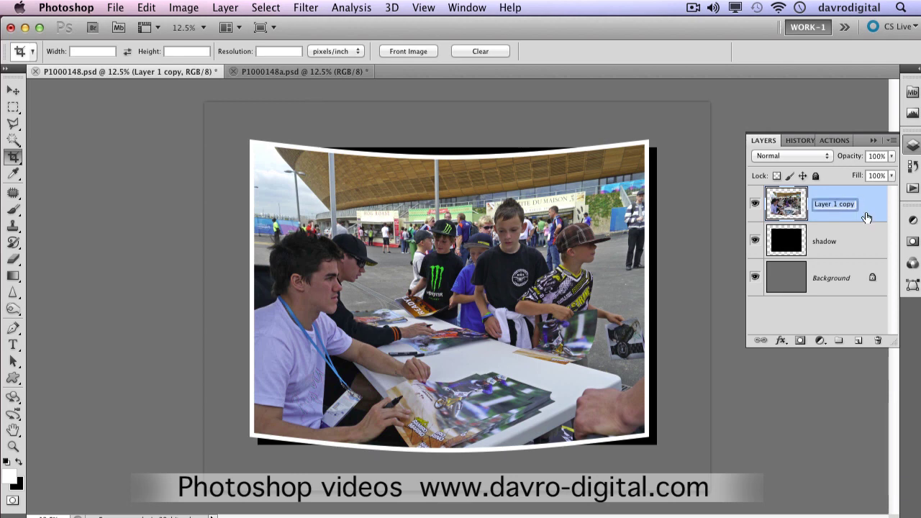
type("photo")
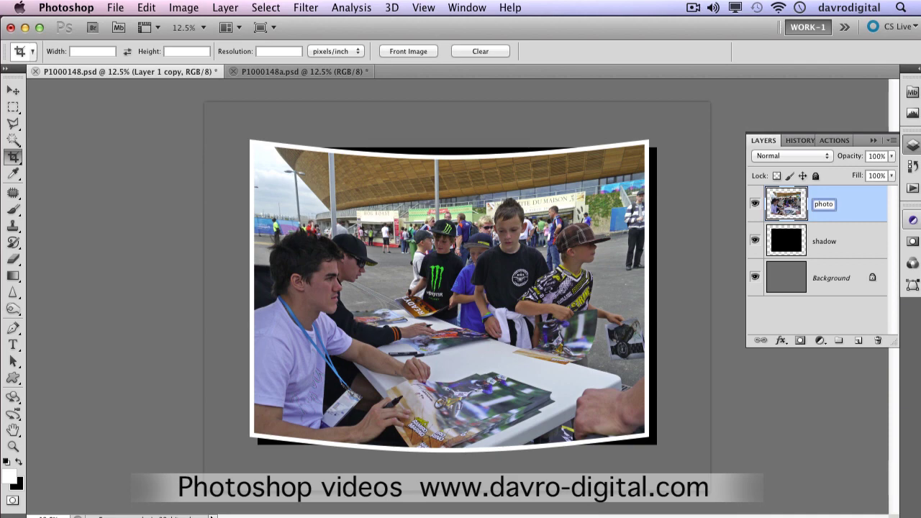
key("Return")
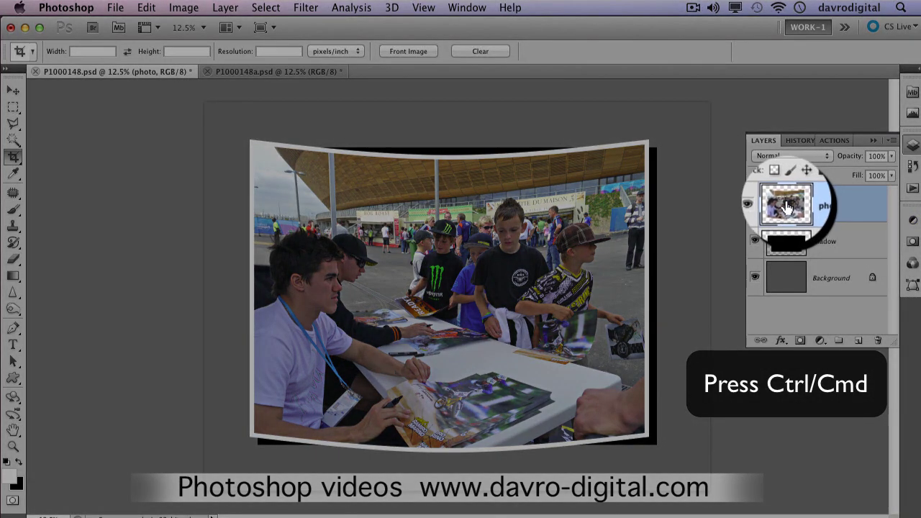
left_click(787, 208, "super")
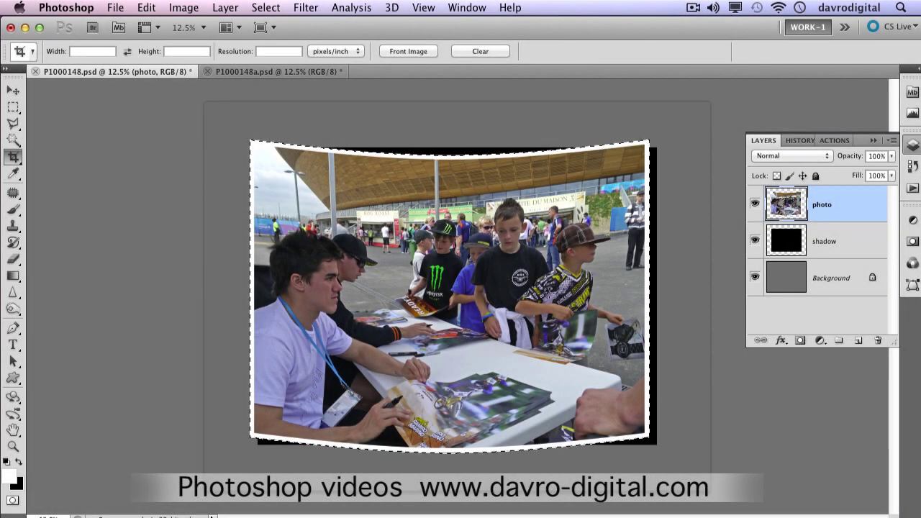
left_click(858, 341)
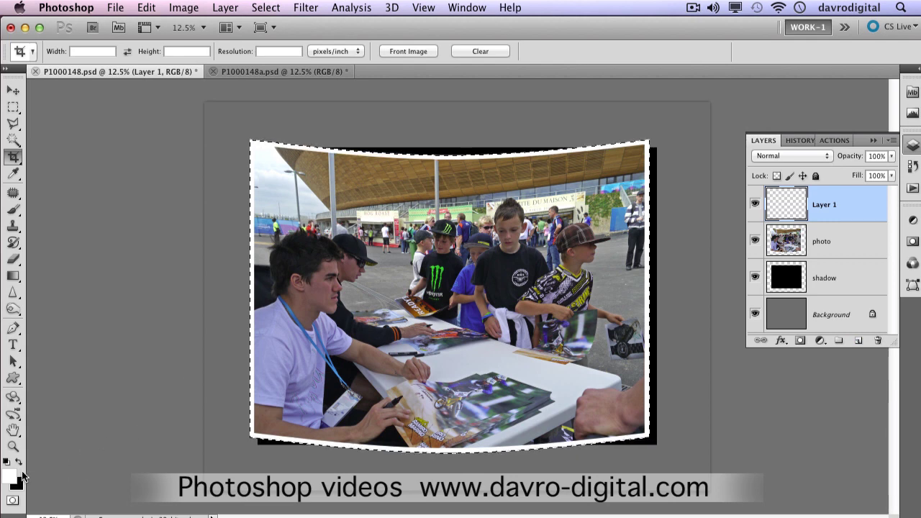
Set the Gradient tool to Reflected mode with the Foreground to Transparent preset
left_click(12, 276)
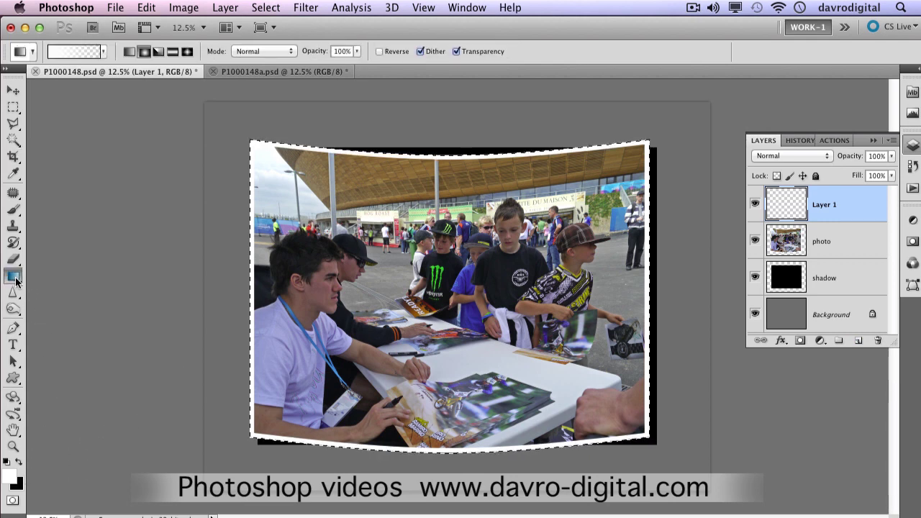
left_click(35, 276)
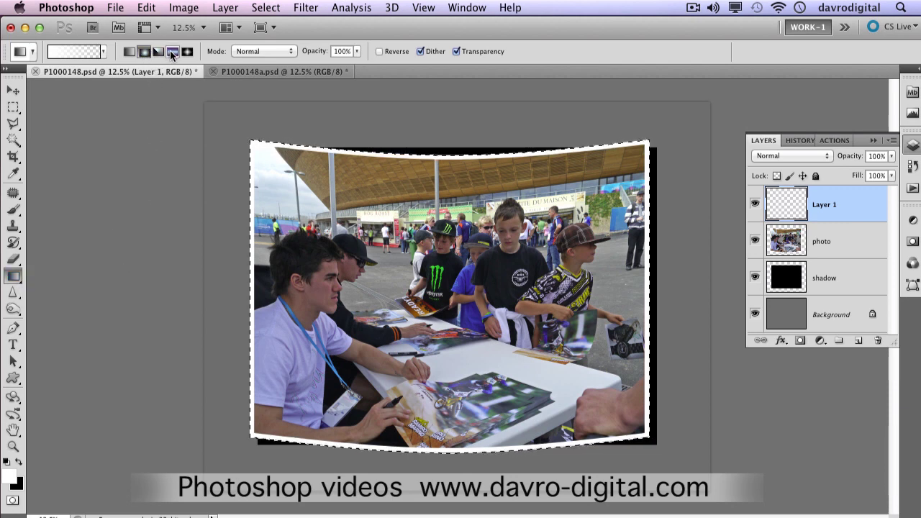
left_click(173, 52)
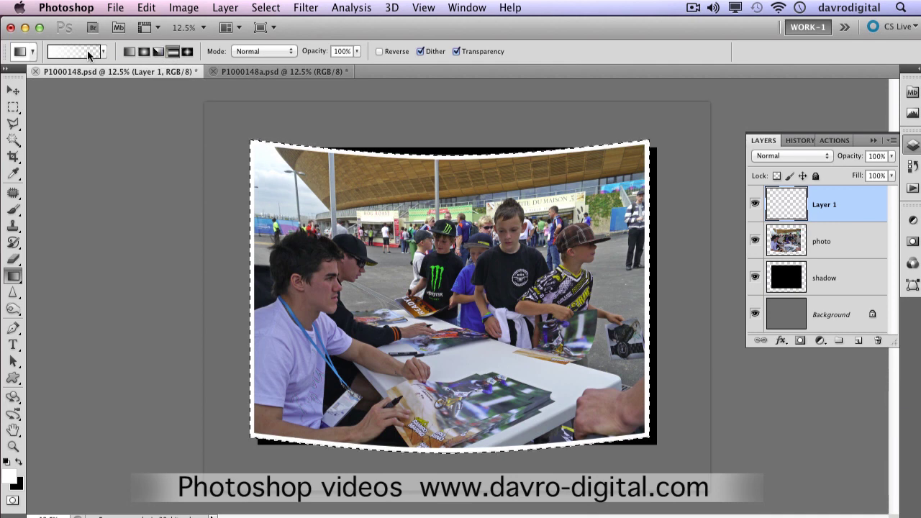
left_click(82, 52)
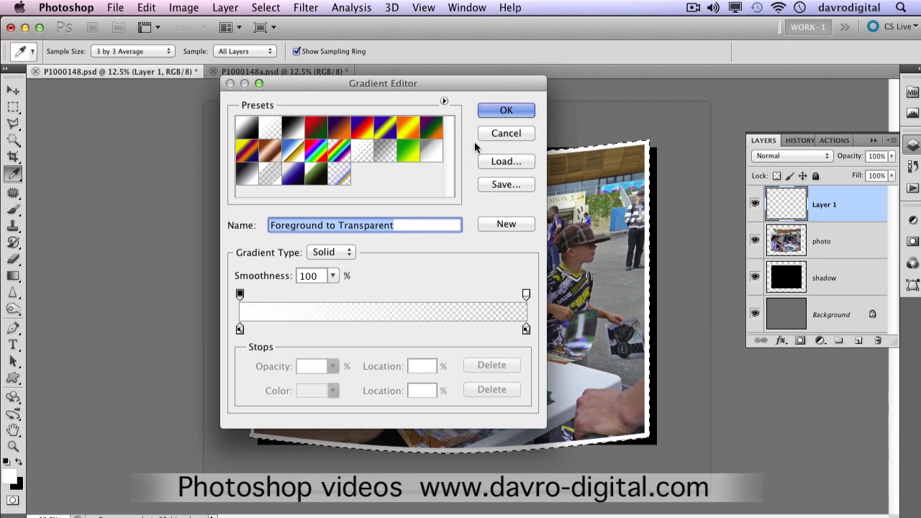
left_click(505, 110)
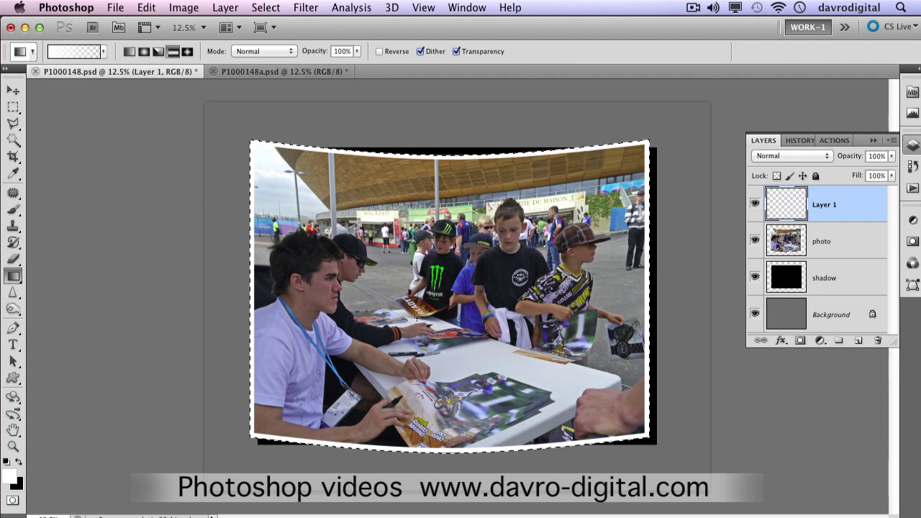
Drag a reflected white gradient across the photo's middle on Layer 1, then deselect
left_click_drag(416, 317, 480, 321)
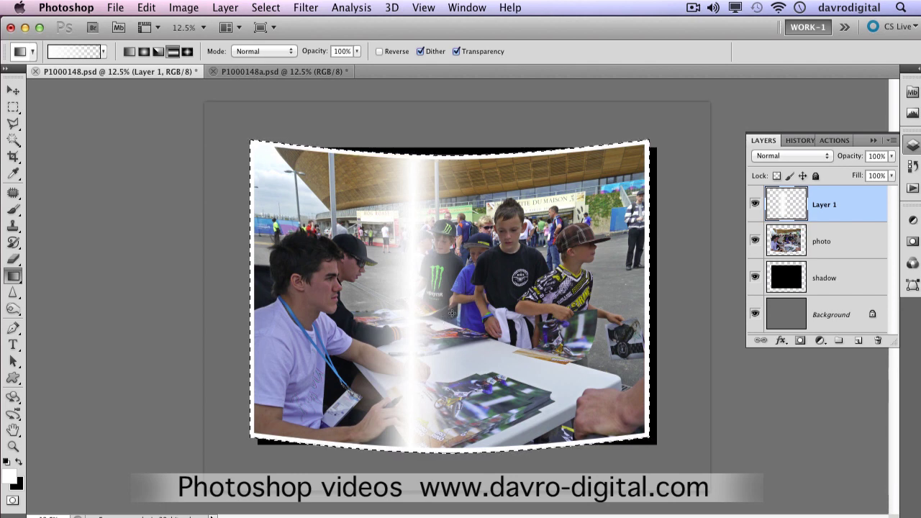
key("super+d")
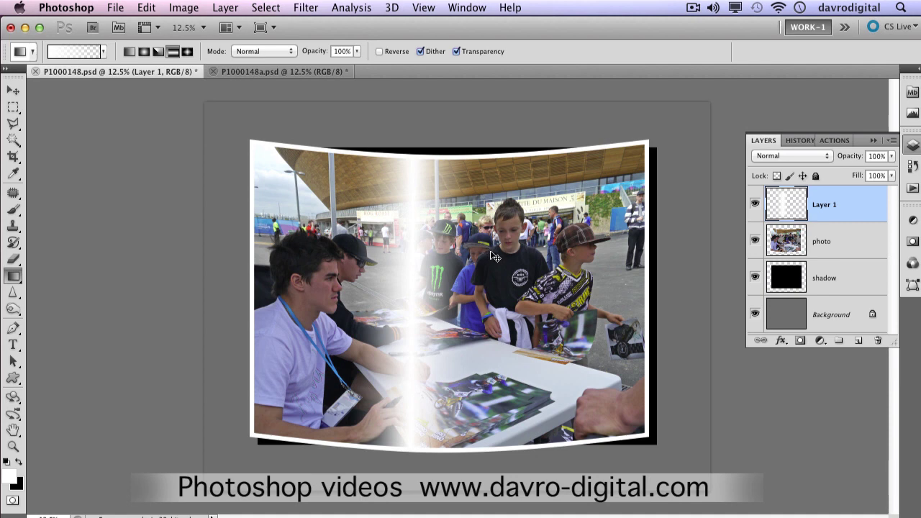
Free-transform the highlight streak, shifting it right of centre and tilting it about 0.93° clockwise
key("super+t")
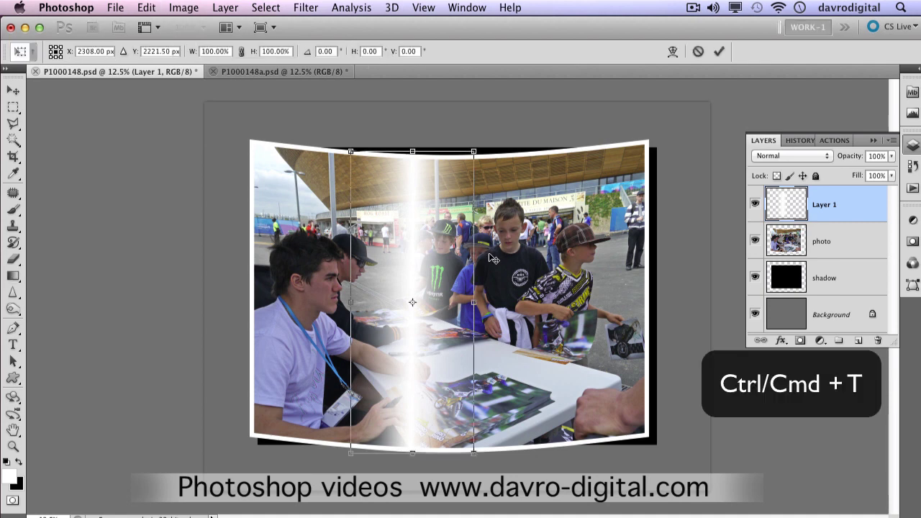
left_click_drag(421, 265, 459, 266)
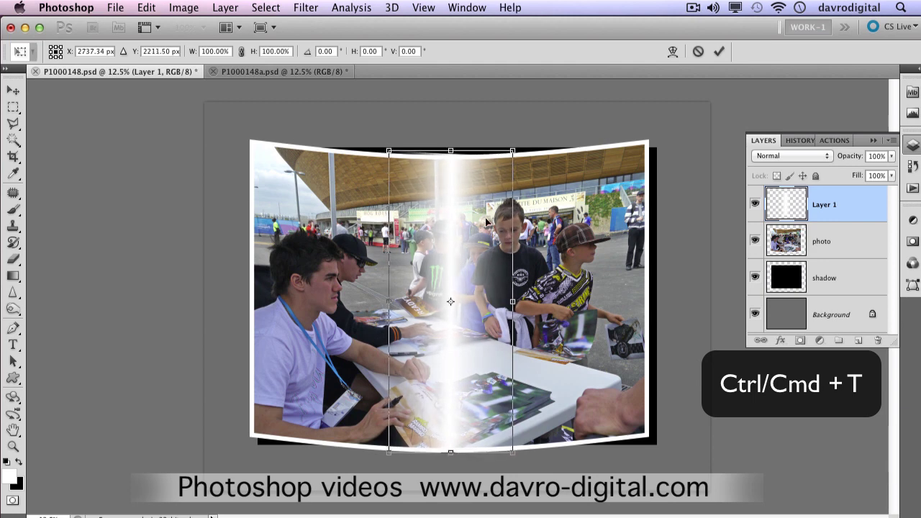
left_click_drag(522, 146, 522, 147)
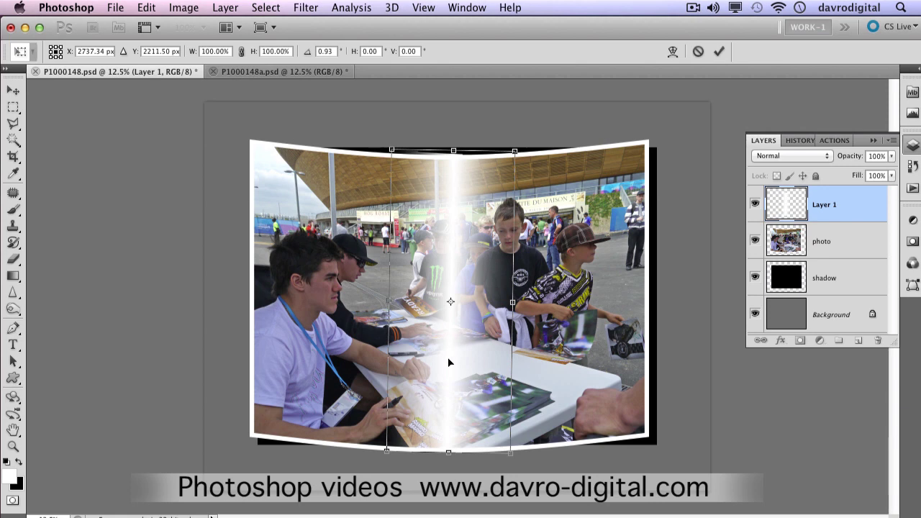
left_click_drag(448, 357, 446, 340)
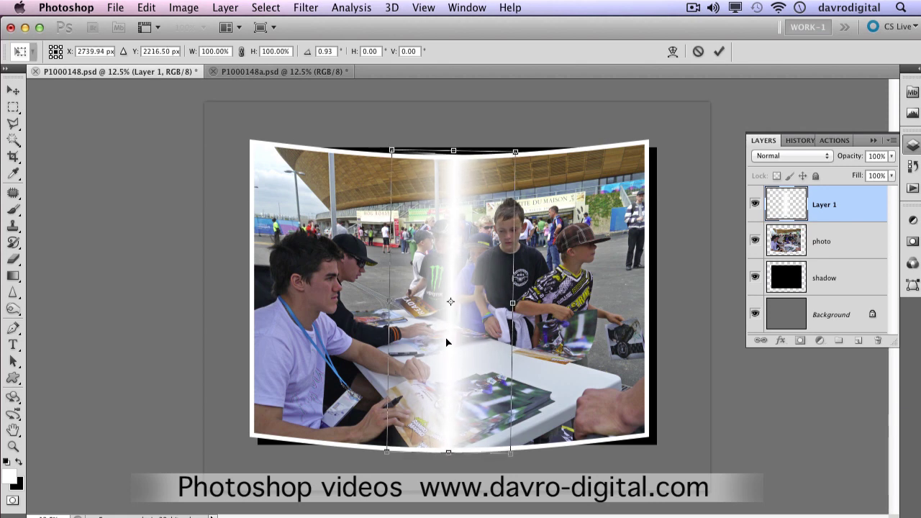
right_click(502, 169)
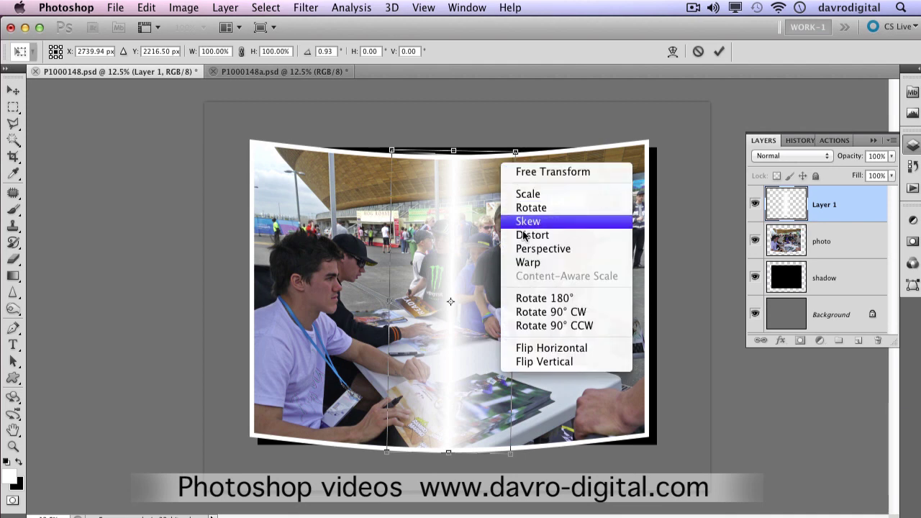
Warp the highlight's top and bottom mesh points to follow the photo's curled edges, then apply
left_click(524, 263)
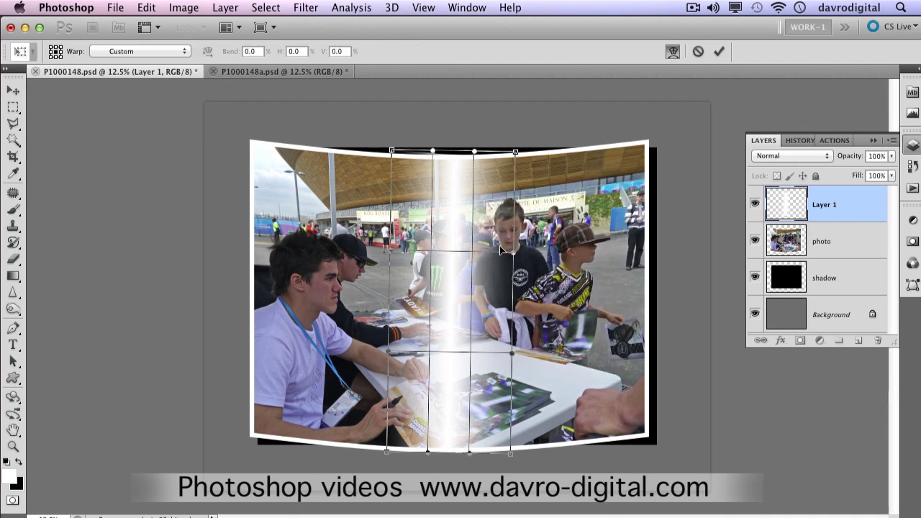
left_click_drag(434, 152, 474, 156)
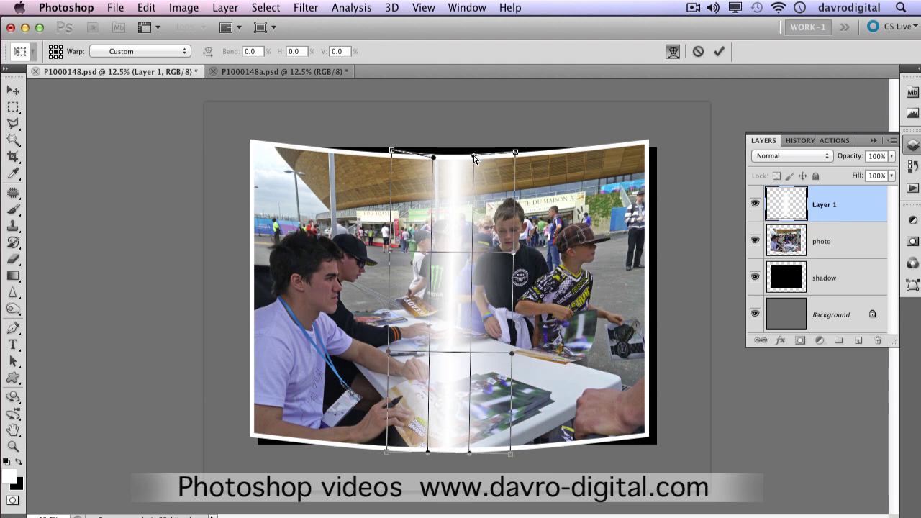
left_click_drag(394, 153, 395, 158)
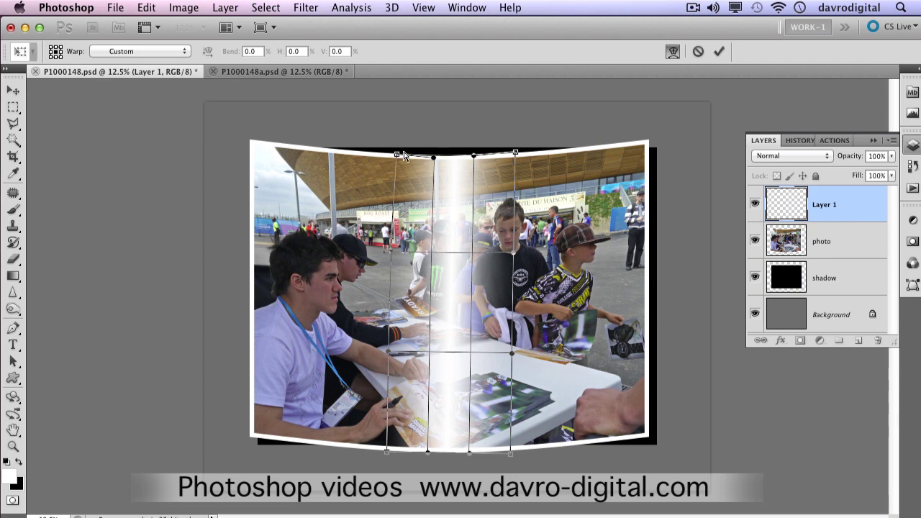
left_click_drag(515, 154, 514, 156)
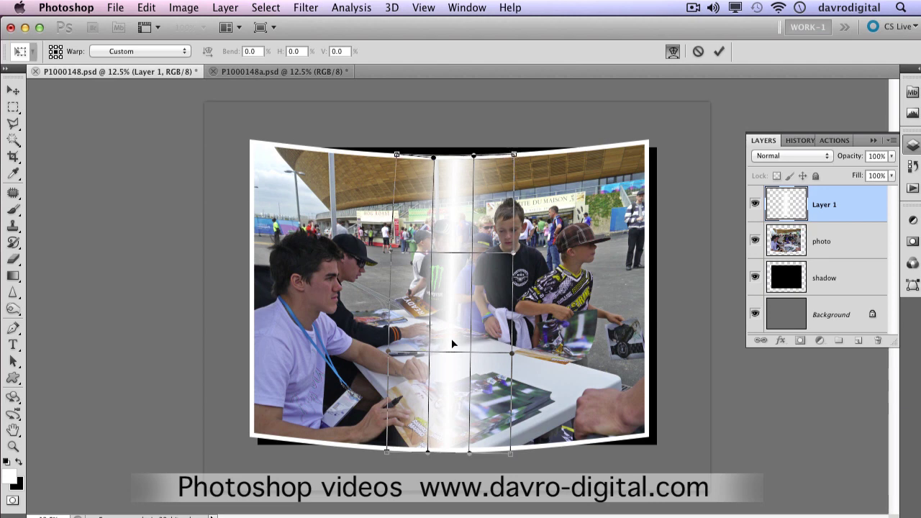
left_click_drag(389, 452, 390, 447)
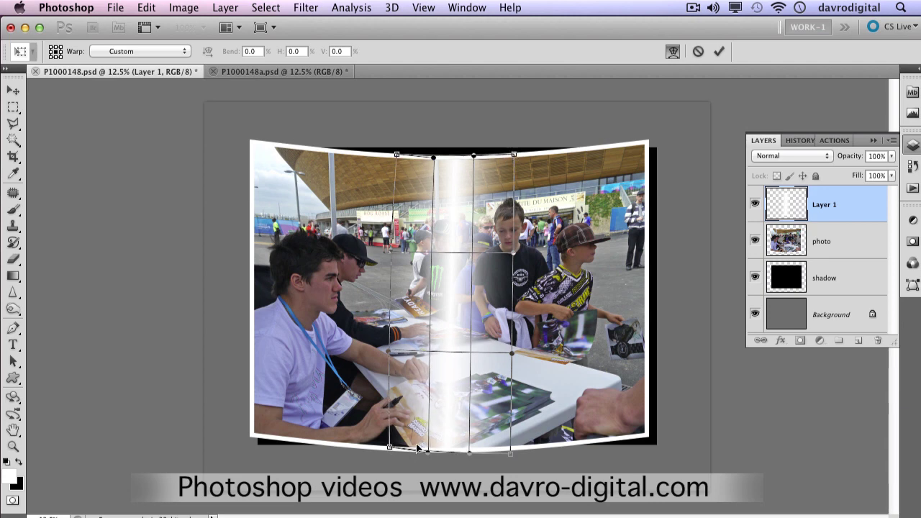
left_click_drag(470, 454, 427, 448)
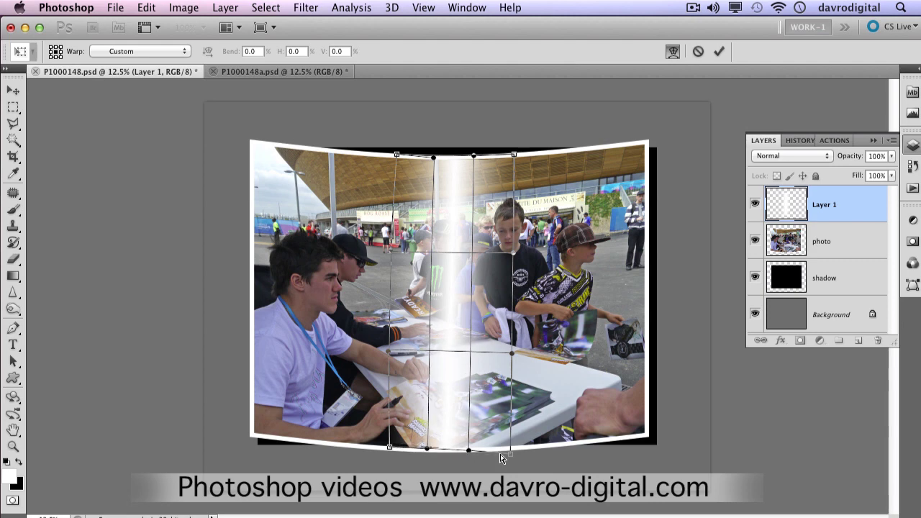
left_click_drag(510, 453, 510, 447)
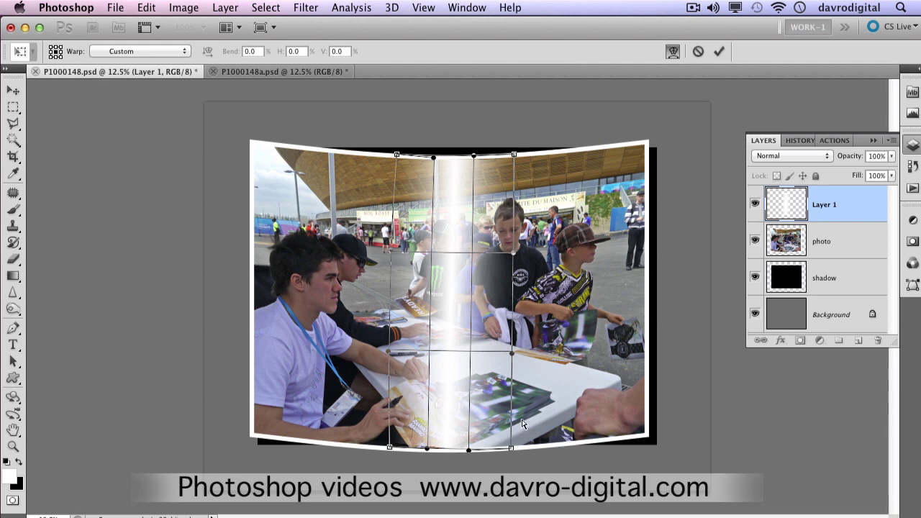
key("Return")
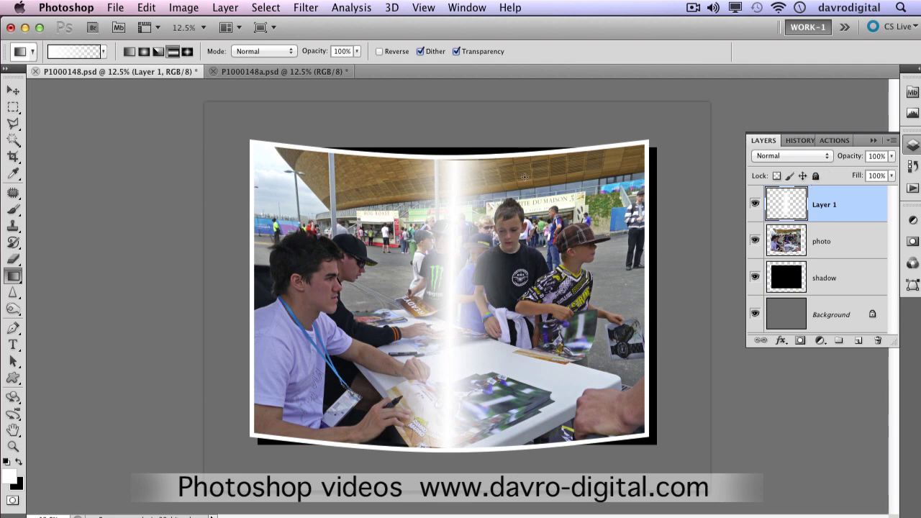
Warp the highlight streak again, fine-tuning its top and bottom edges, and commit
key("super+t")
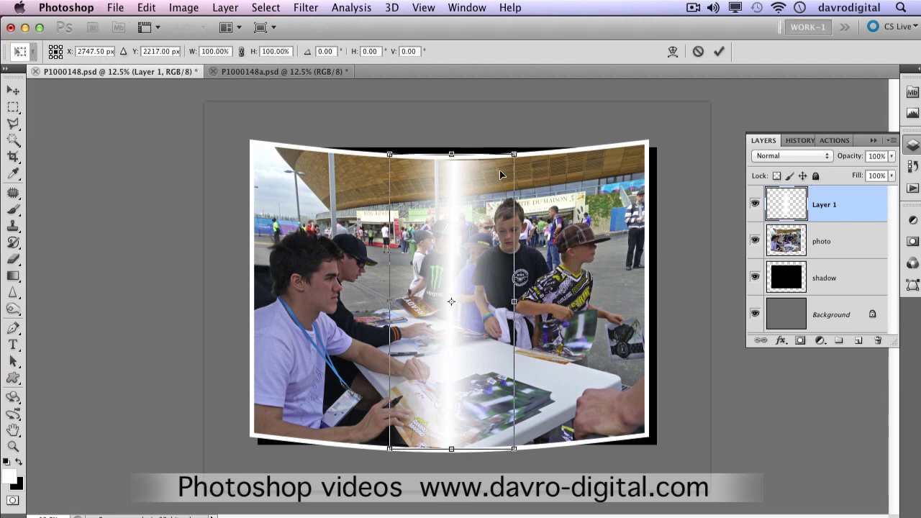
right_click(476, 171)
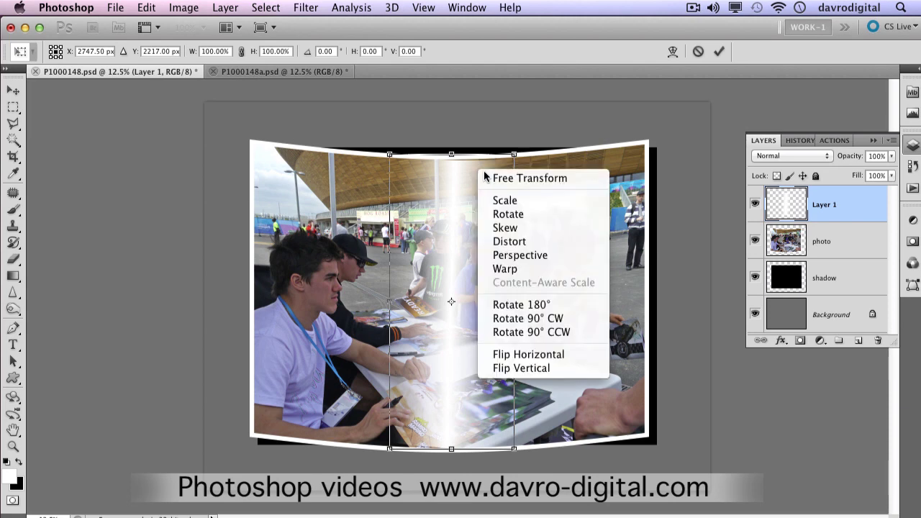
left_click(511, 269)
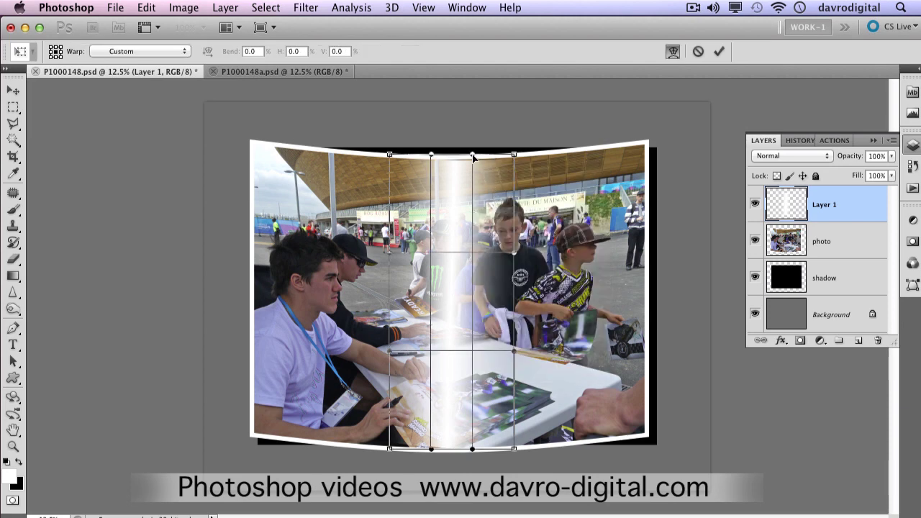
left_click_drag(473, 156, 471, 154)
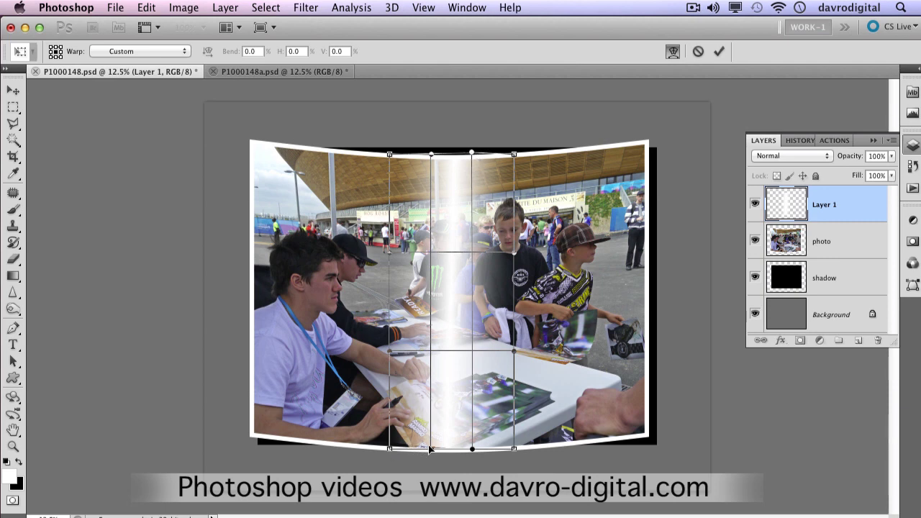
left_click_drag(428, 449, 430, 450)
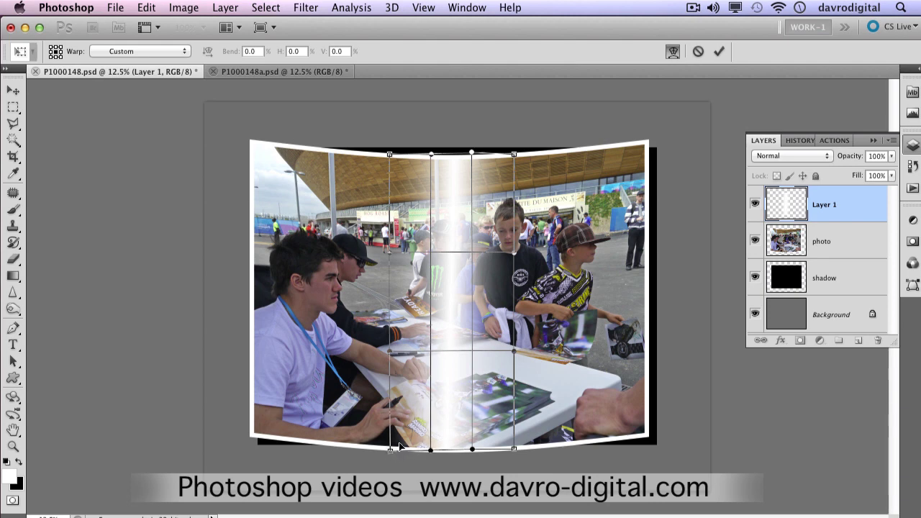
key("g")
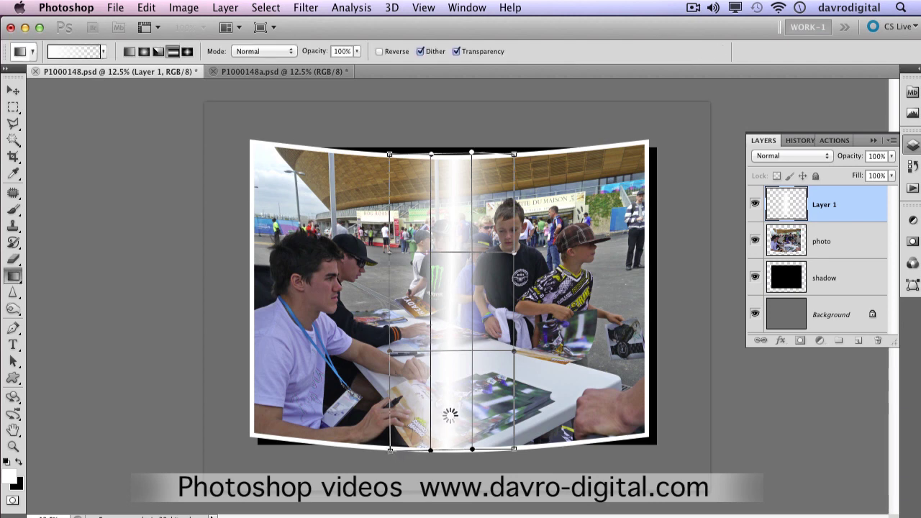
key("Return")
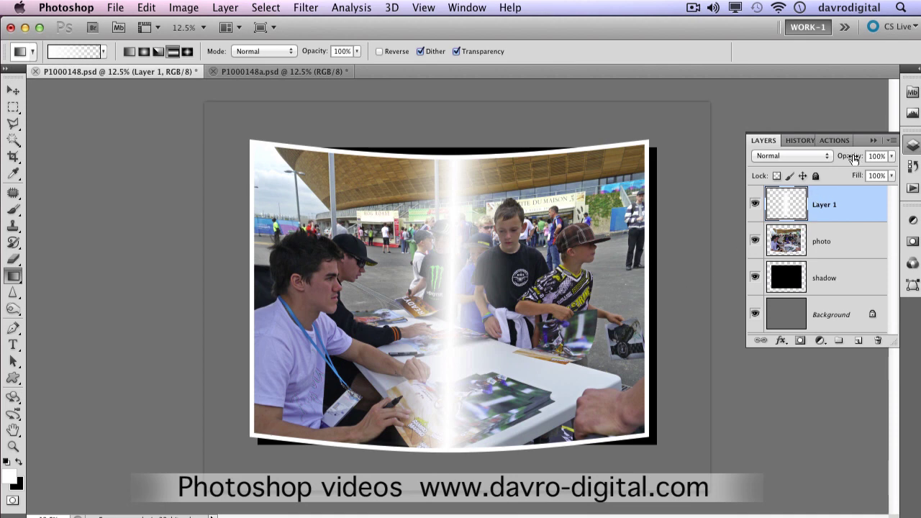
Lower the highlight layer's opacity to 42%, toggling its visibility to compare the effect
left_click_drag(844, 161, 833, 160)
left_click(756, 205)
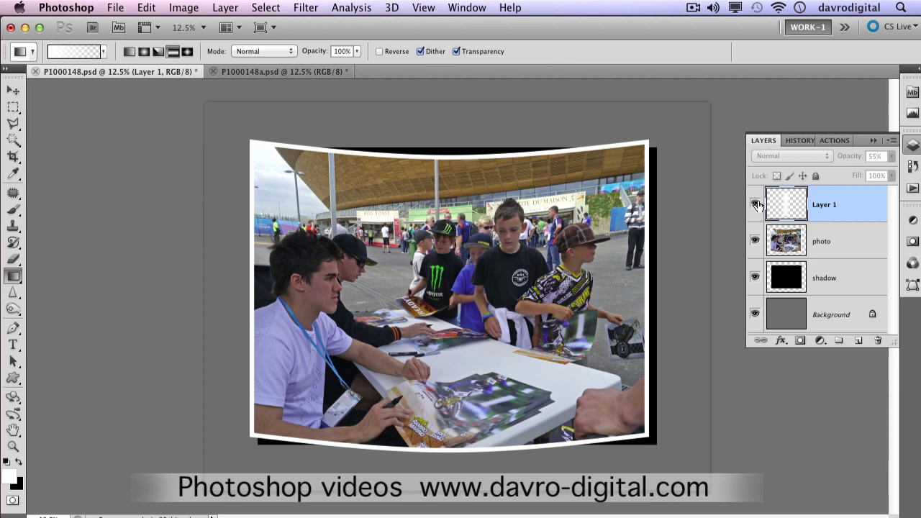
left_click(755, 205)
left_click_drag(850, 164, 846, 163)
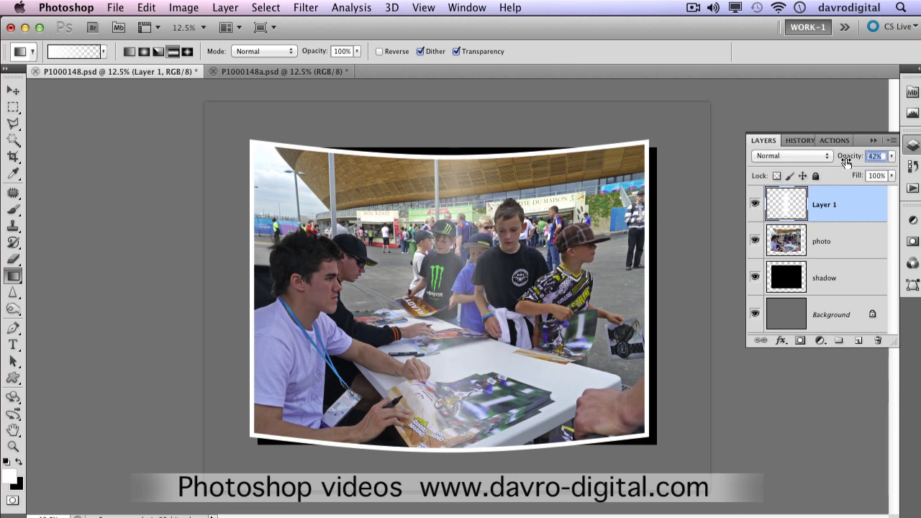
left_click_drag(845, 162, 845, 163)
left_click(824, 280)
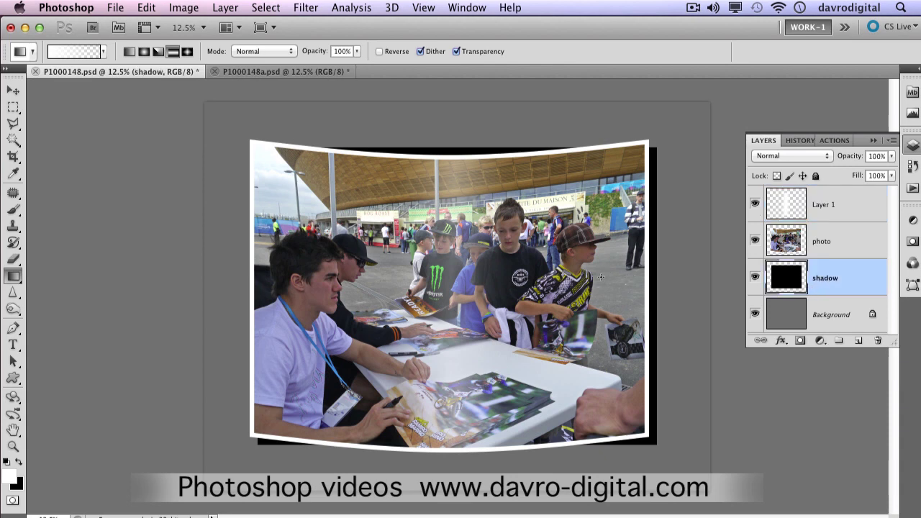
Nudge the black shadow slightly left and apply a 12.5-pixel Gaussian Blur to it
key("v")
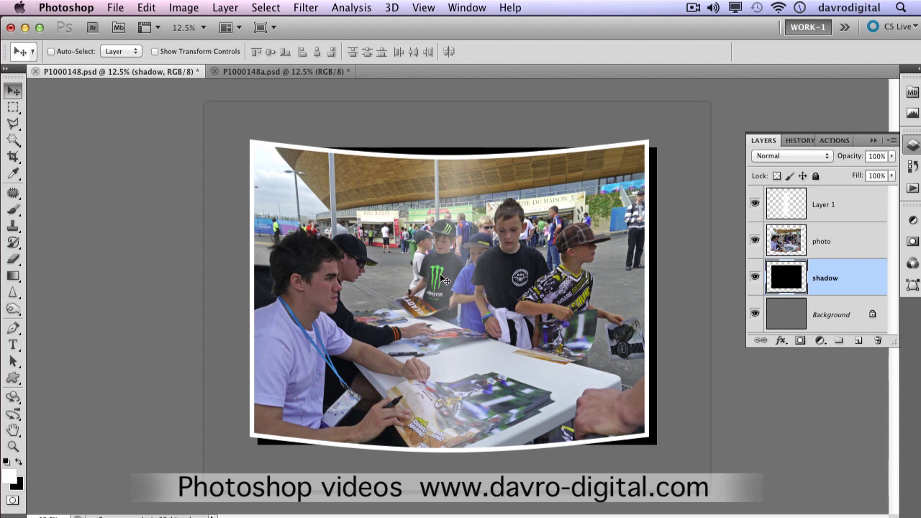
left_click_drag(441, 282, 434, 282)
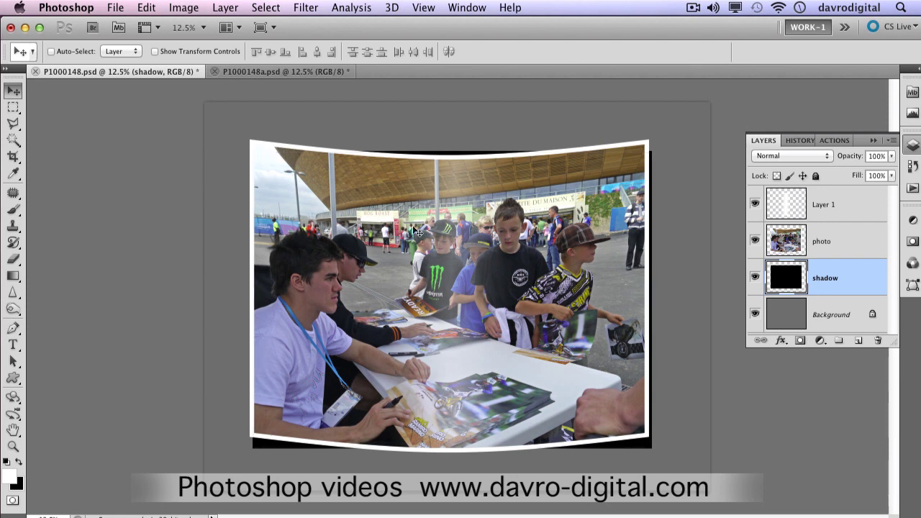
left_click(304, 9)
mouse_move(320, 163)
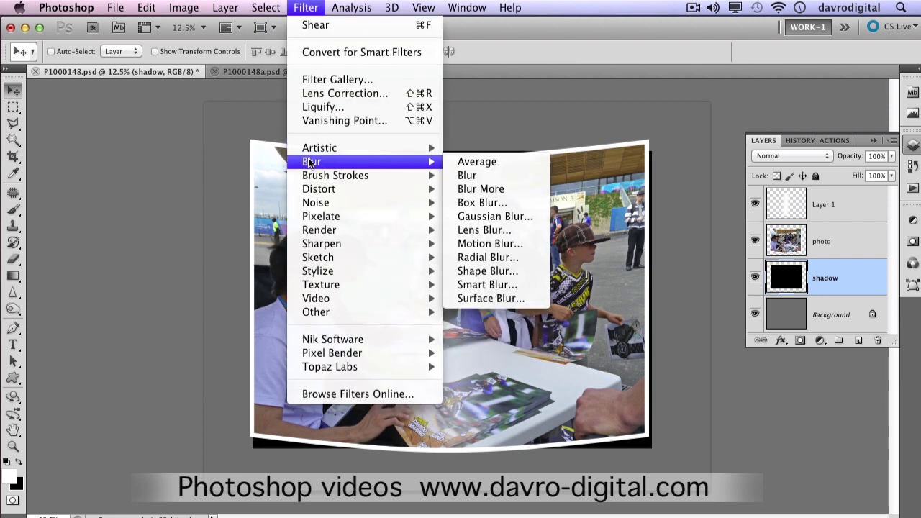
left_click(497, 217)
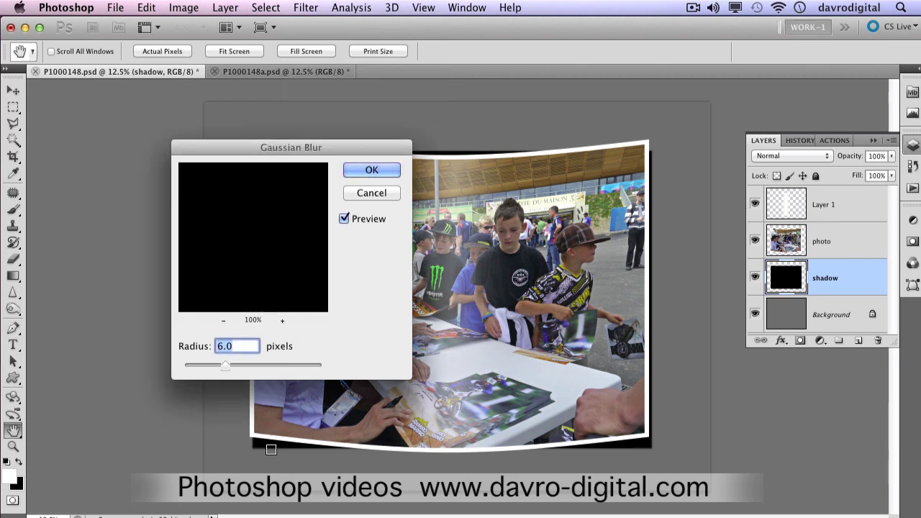
left_click(270, 446)
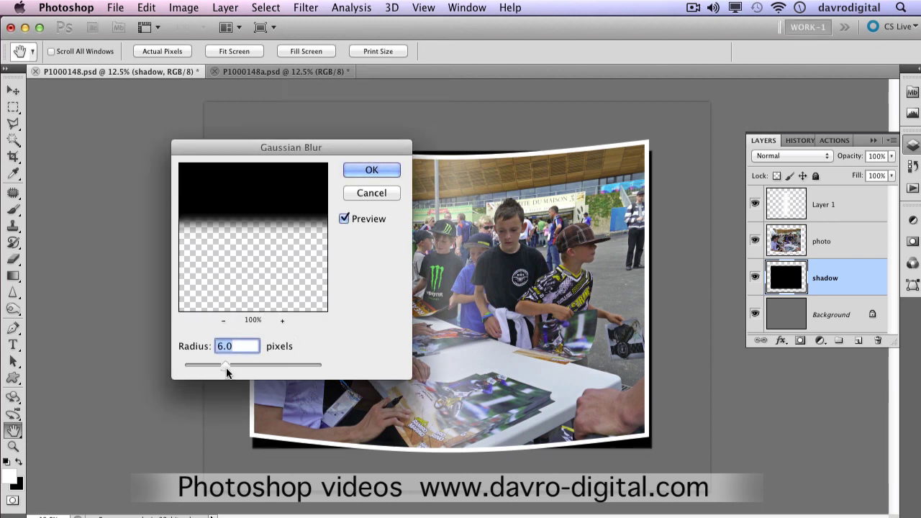
left_click_drag(227, 365, 266, 362)
left_click(379, 172)
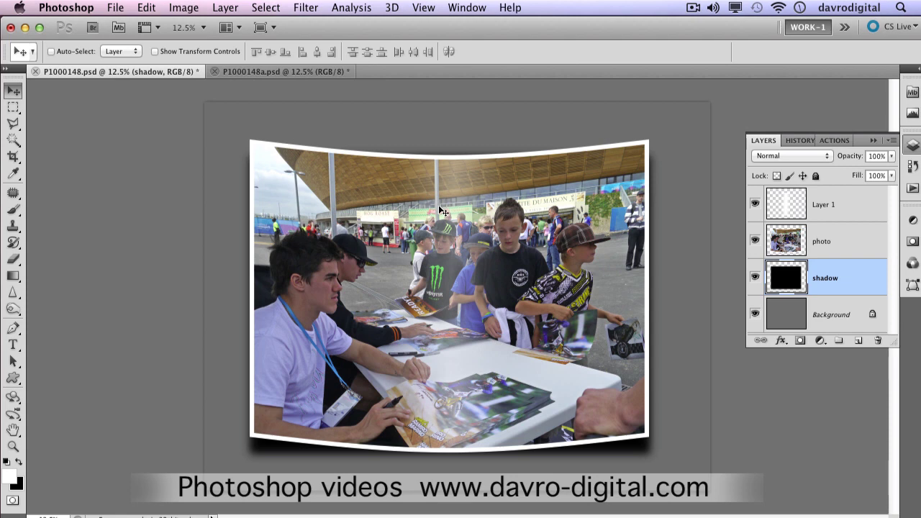
Warp the blurred shadow's corners outward beyond the photo and lower its opacity to 65%
key("super+t")
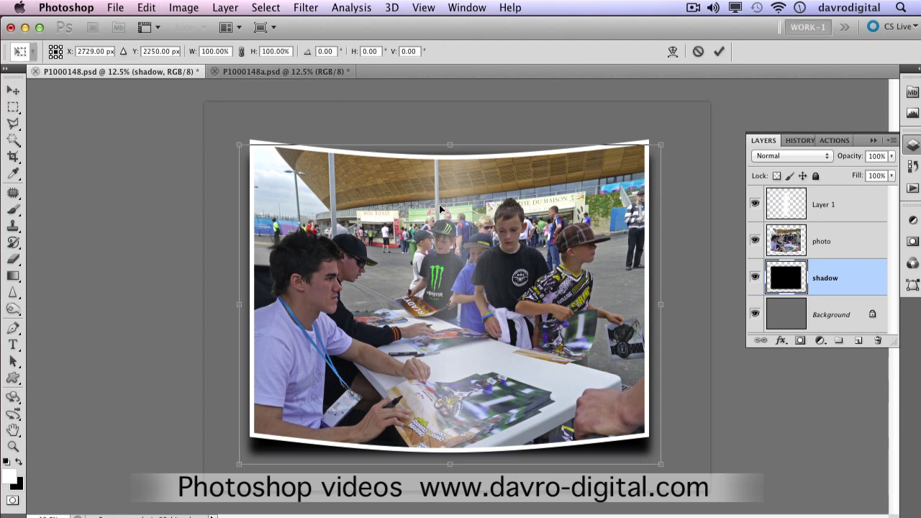
right_click(508, 166)
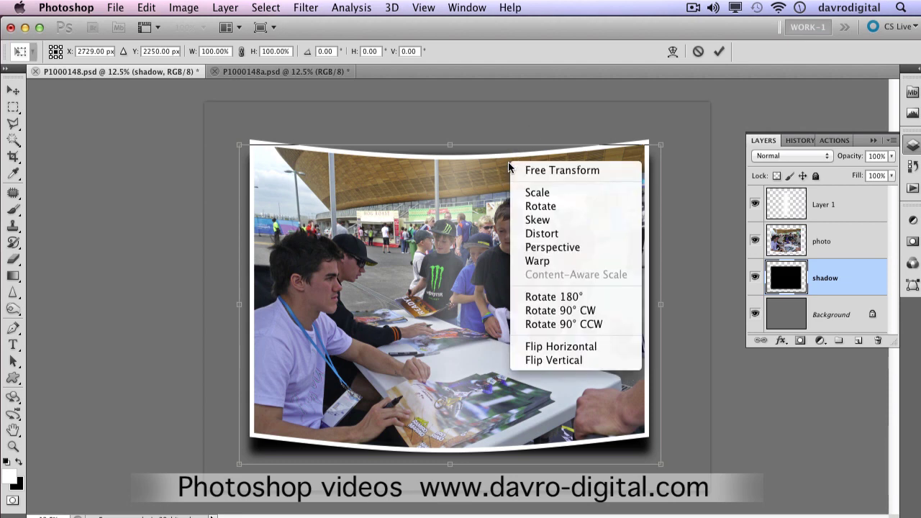
left_click(538, 261)
left_click_drag(520, 149, 518, 151)
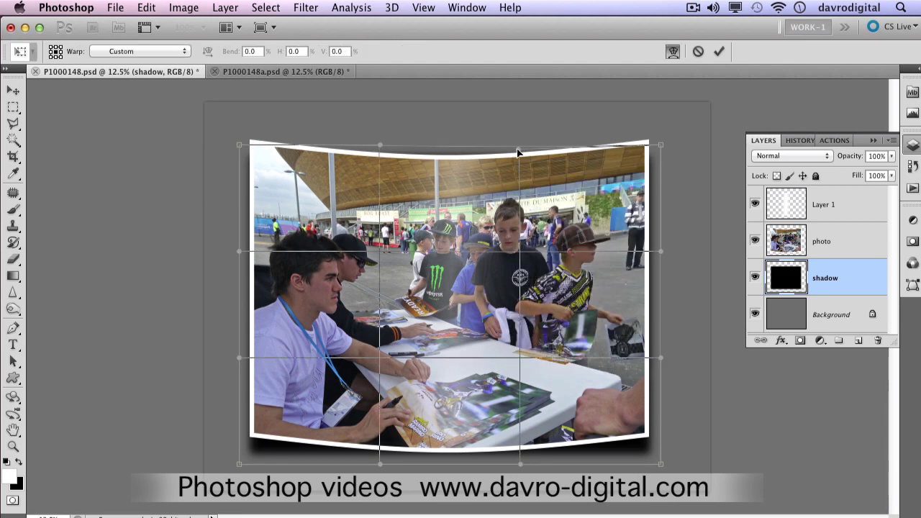
left_click_drag(378, 149, 380, 152)
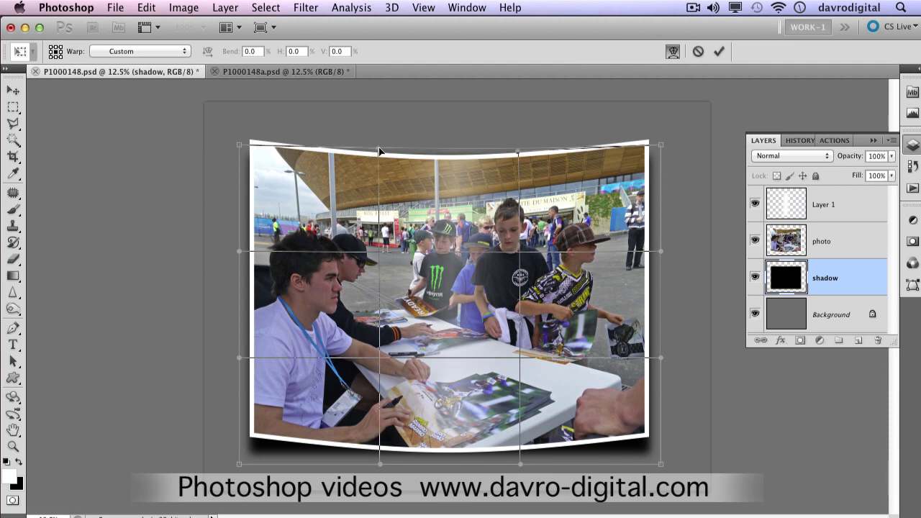
left_click_drag(242, 145, 236, 135)
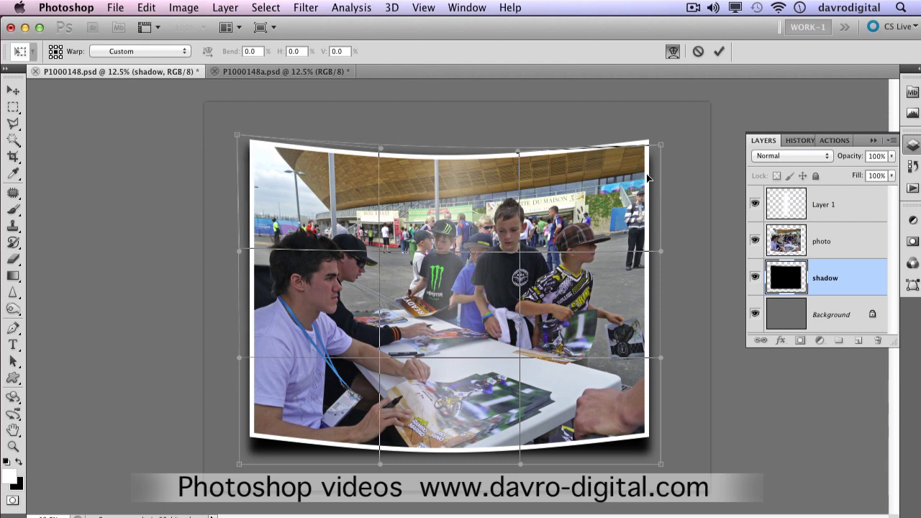
left_click_drag(658, 146, 662, 138)
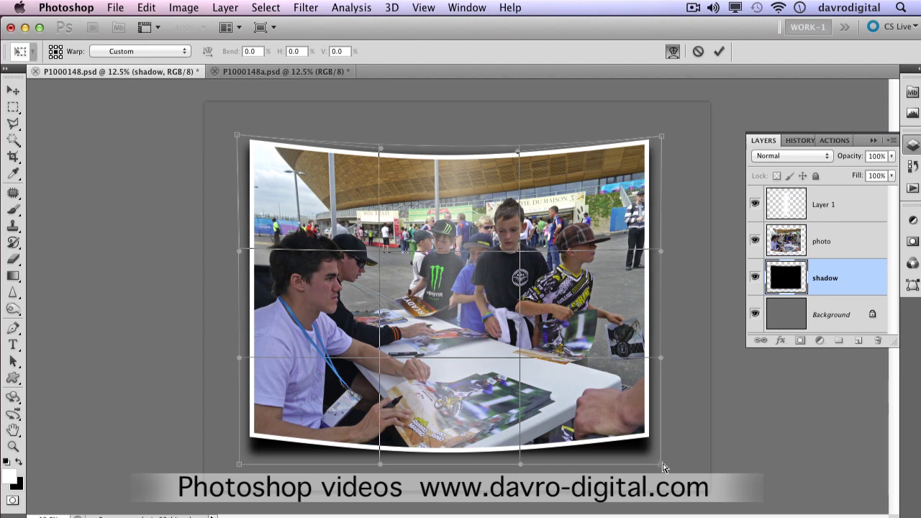
left_click_drag(661, 467, 666, 467)
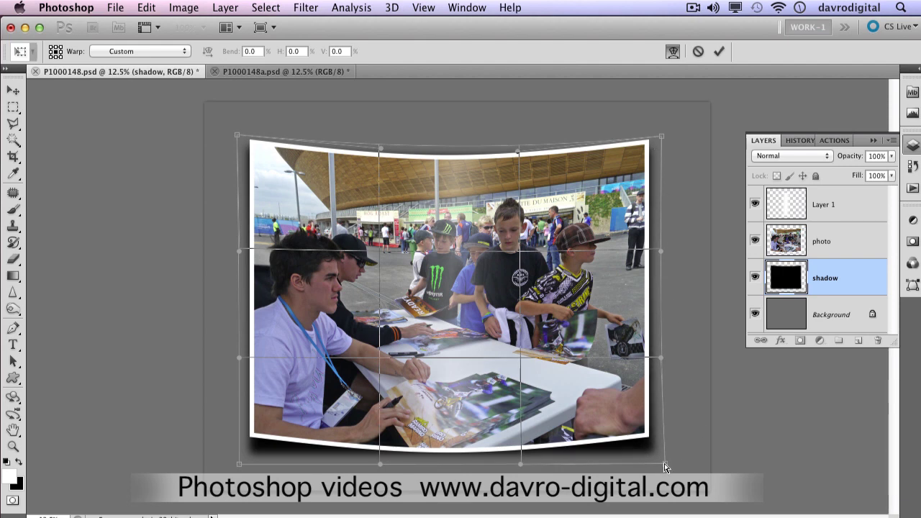
left_click(520, 466)
key("Return")
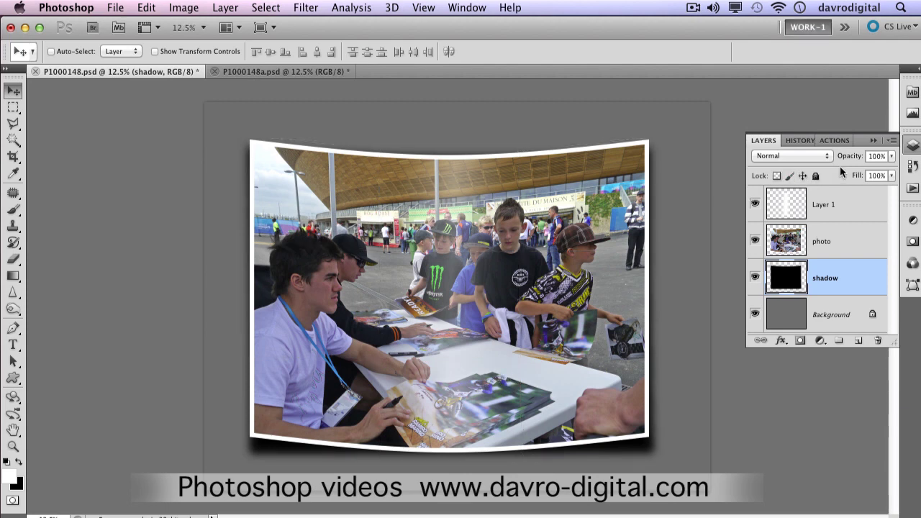
left_click_drag(853, 160, 843, 160)
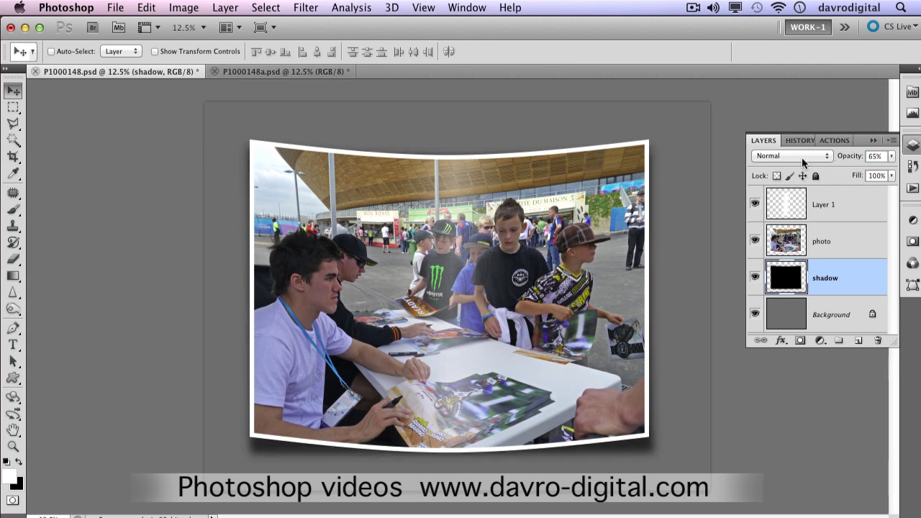
left_click(14, 156)
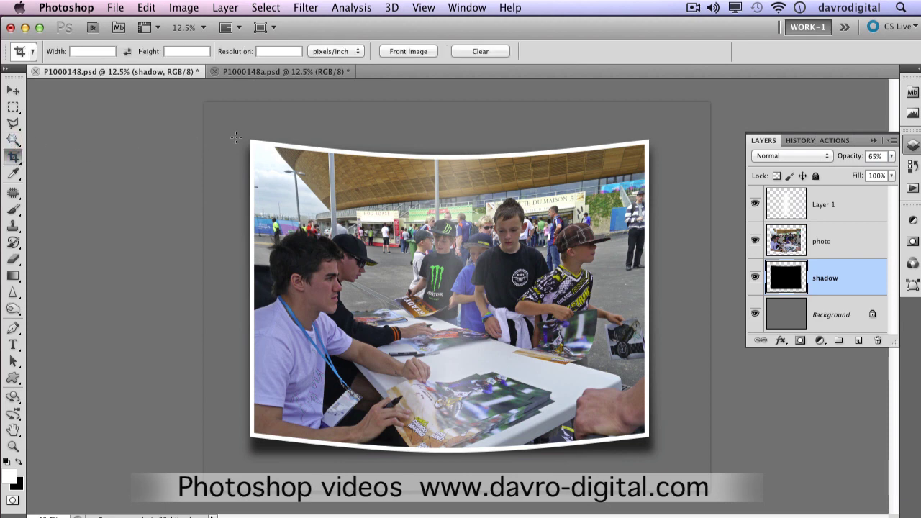
Crop P1000148.psd tightly to the photo and shadow, then compare it against P1000148a.psd
left_click_drag(240, 133, 666, 464)
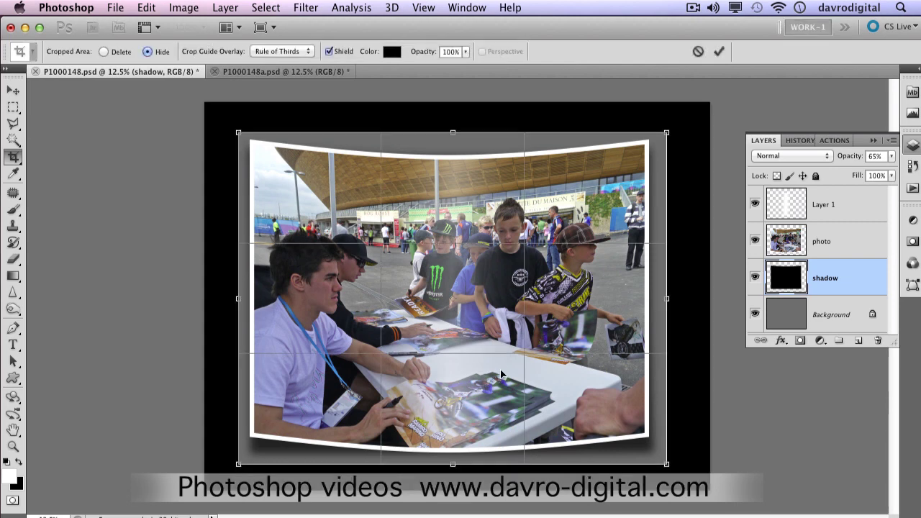
key("Return")
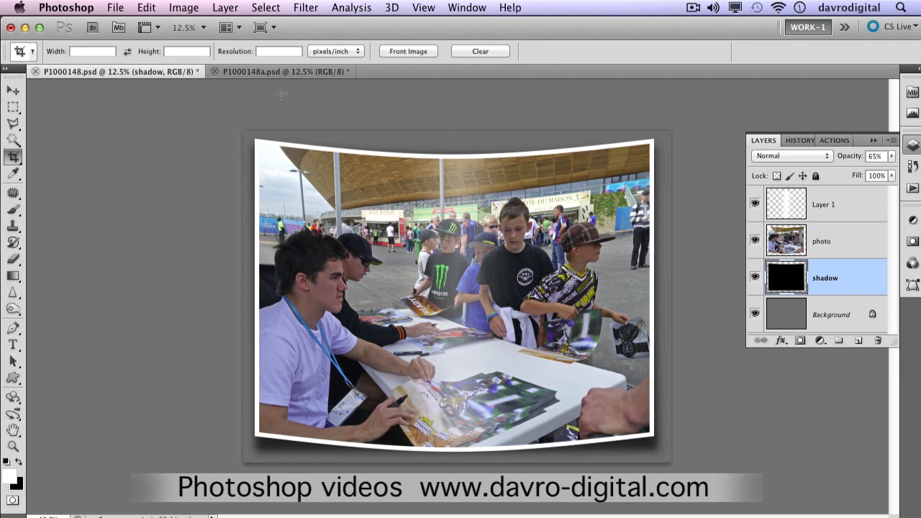
left_click(274, 71)
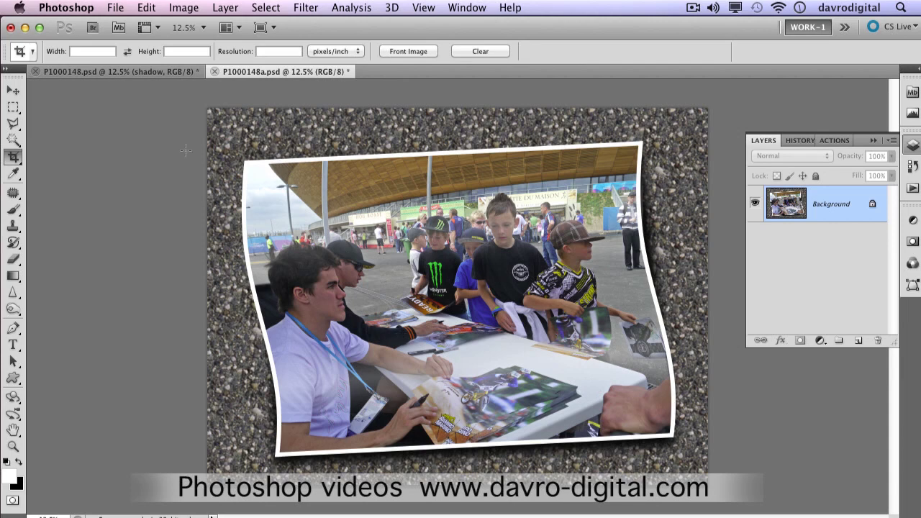
left_click(149, 72)
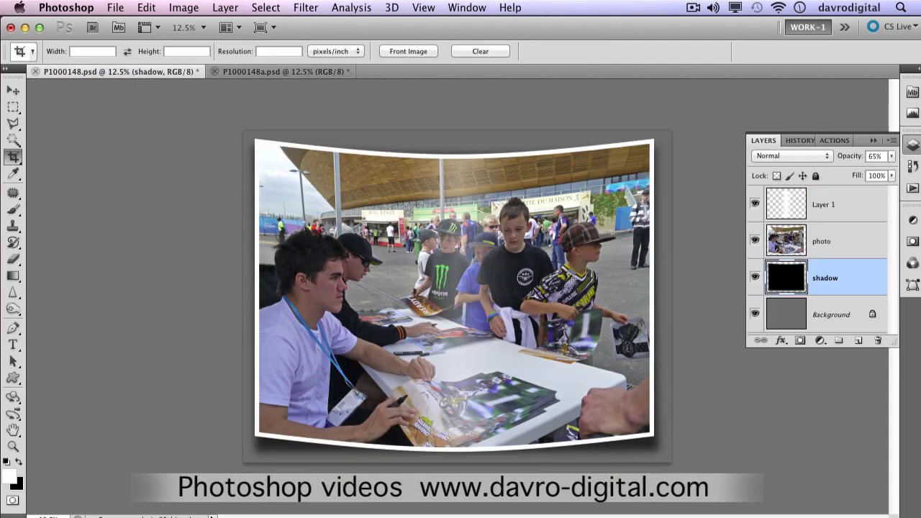